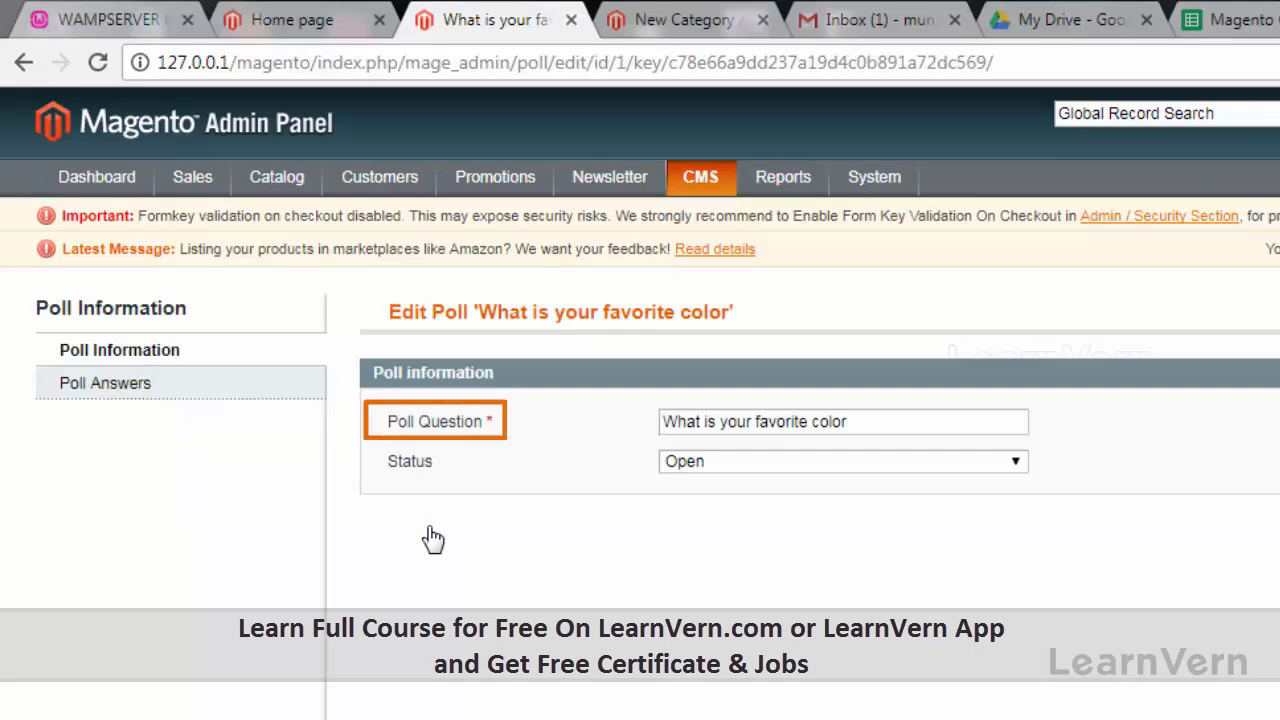
# Review the assigned answers and vote counts of the favorite color poll, and return to the poll list.
pyautogui.click(175, 398)
pyautogui.scroll(-4, 531, 495)
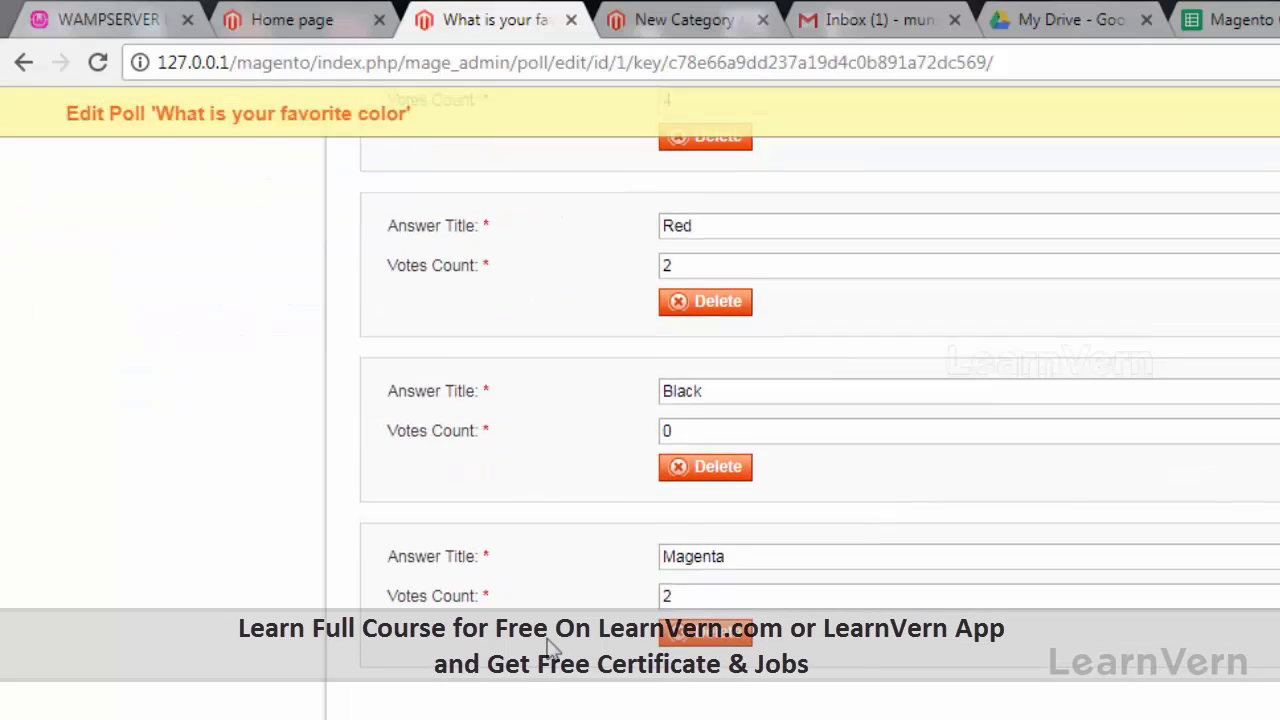
pyautogui.scroll(3, 549, 645)
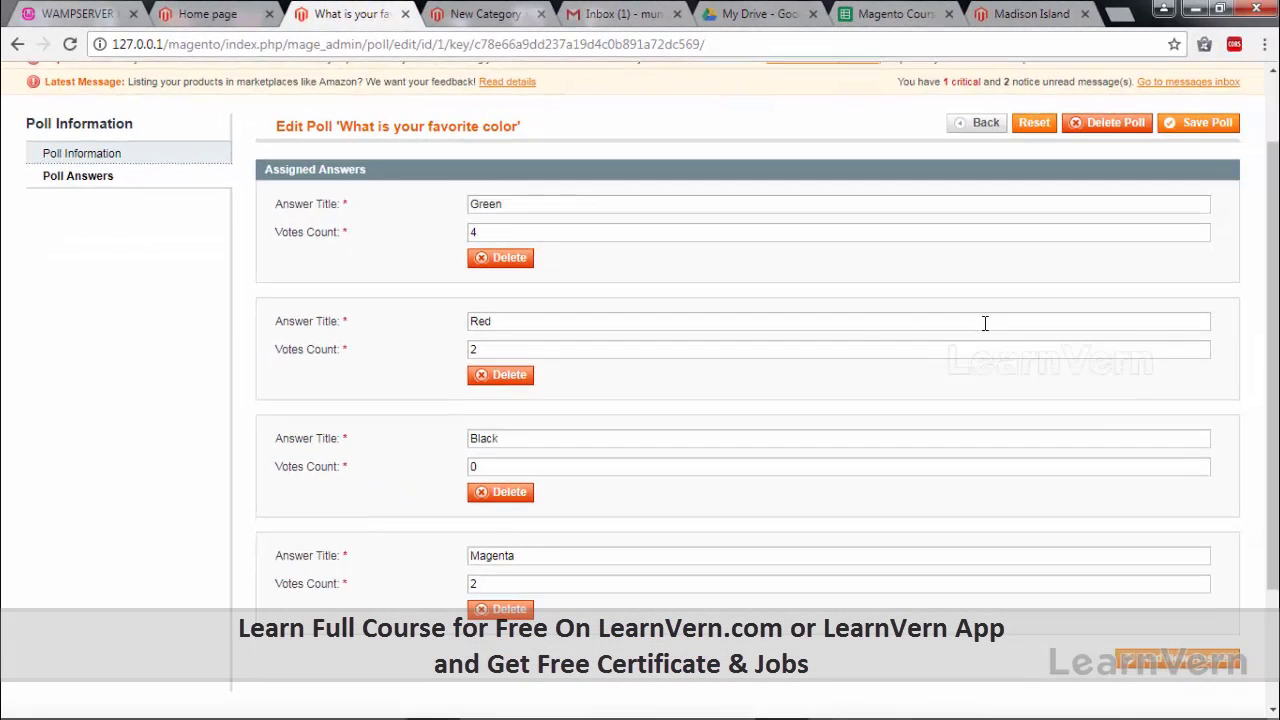
pyautogui.scroll(1, 860, 359)
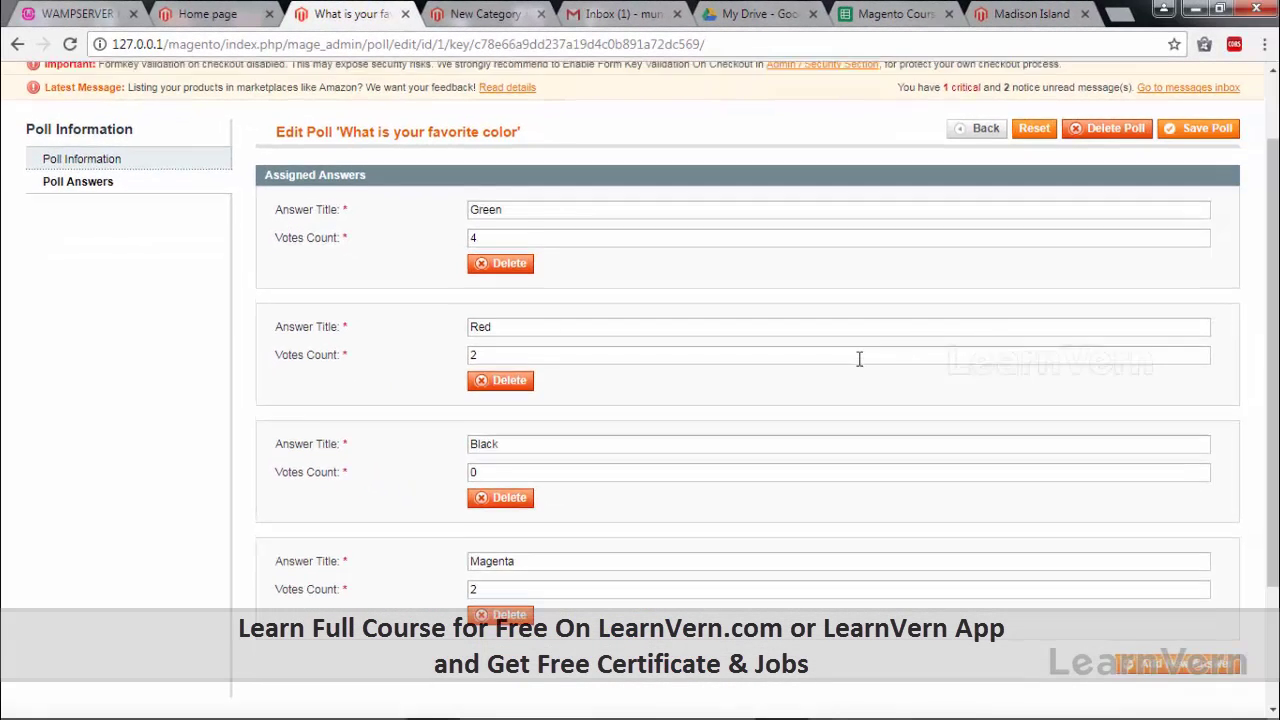
pyautogui.click(981, 219)
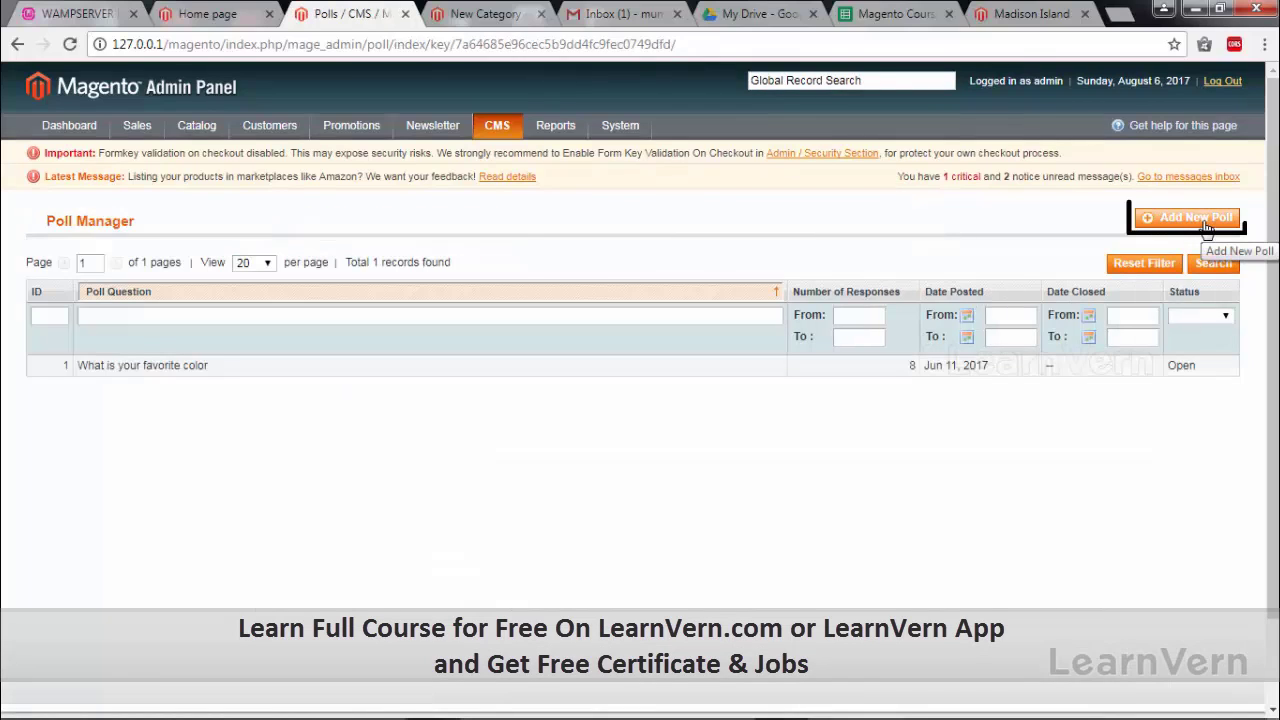
# Start a new poll with the question "What is your favourite Product TYpe".
pyautogui.click(1196, 218)
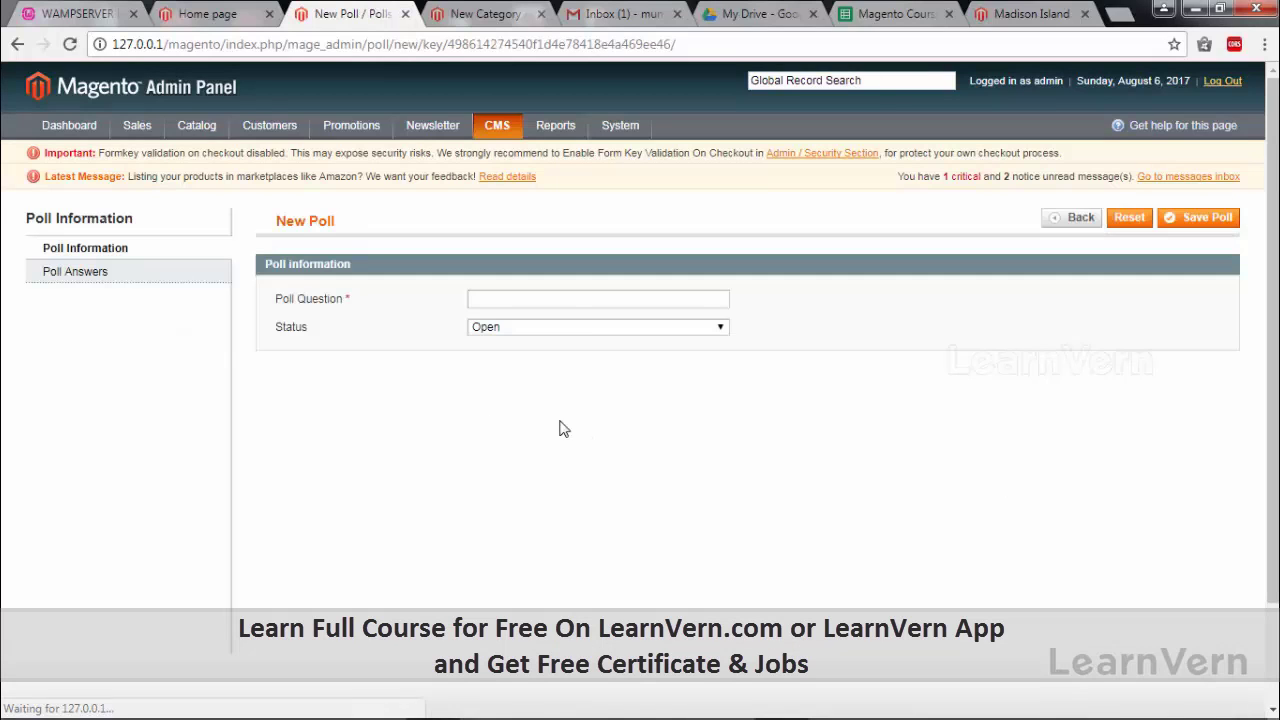
pyautogui.click(721, 297)
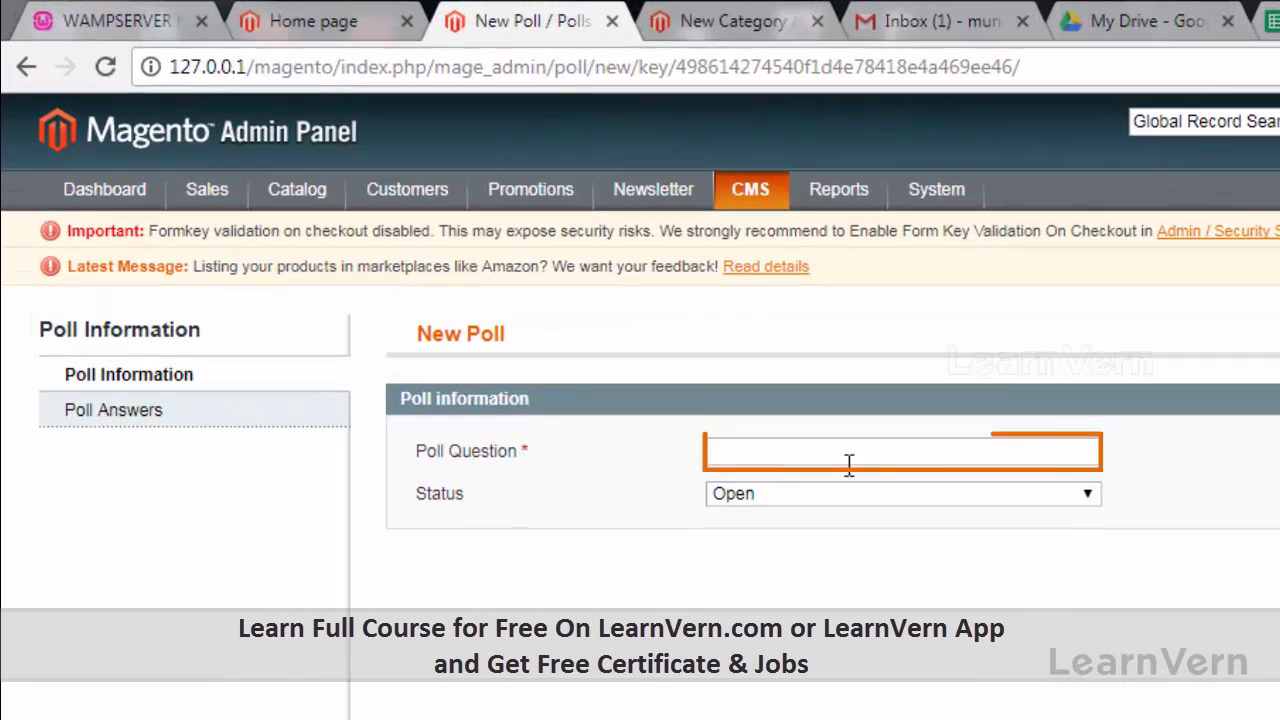
pyautogui.write('What is ')
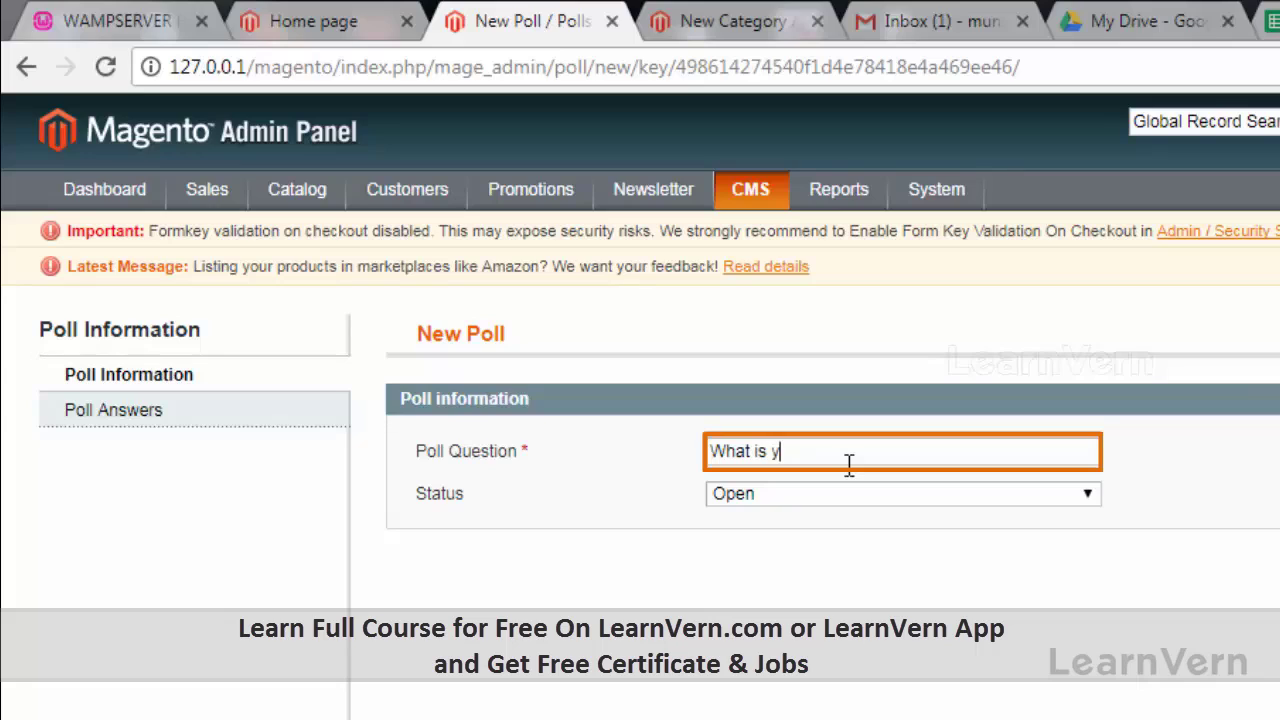
pyautogui.write('your favourite PRoduct TY')
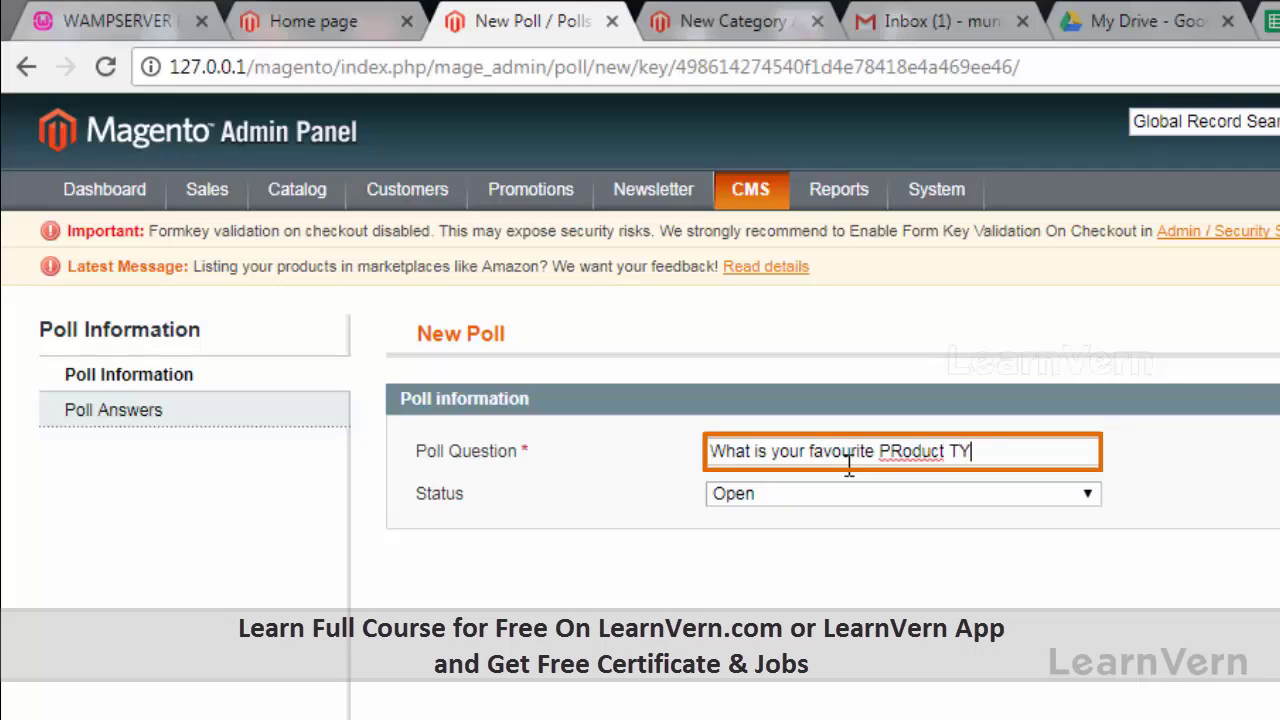
pyautogui.write('pe')
pyautogui.click(902, 456)
pyautogui.press('BackSpace')
pyautogui.write('r')
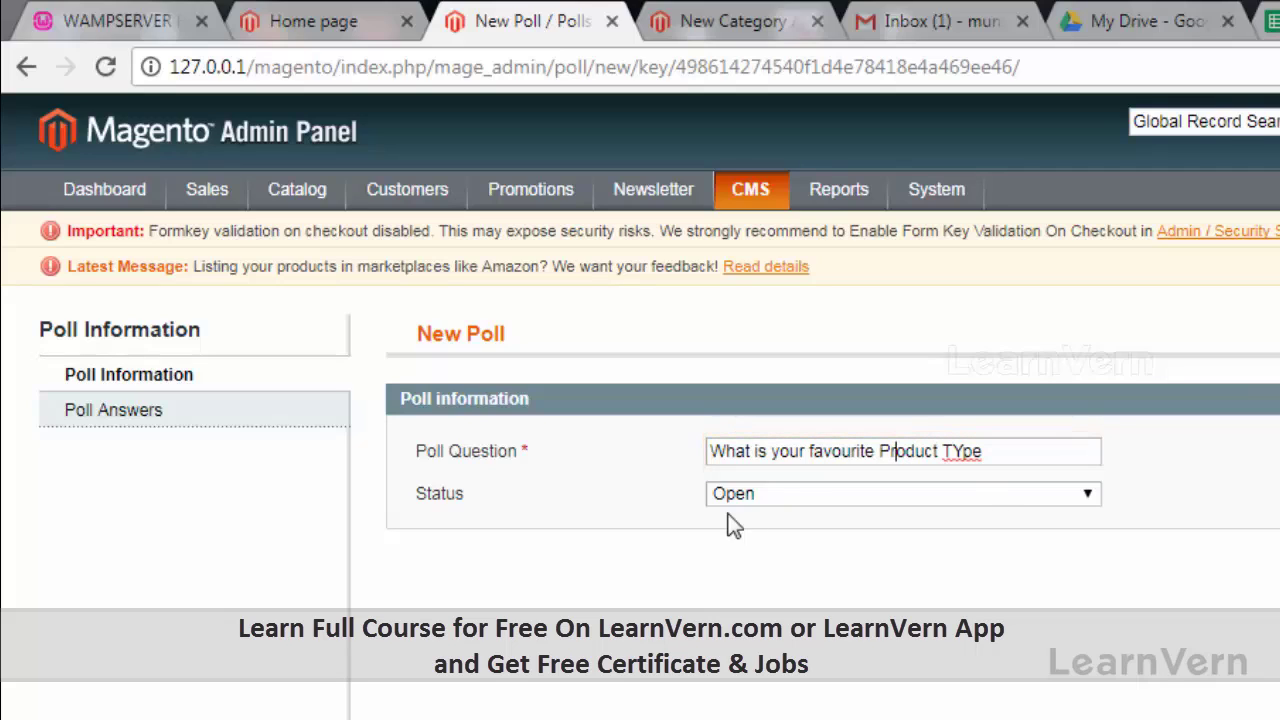
# Add Electronics and Clothes as the new poll's answers and save the poll.
pyautogui.click(128, 422)
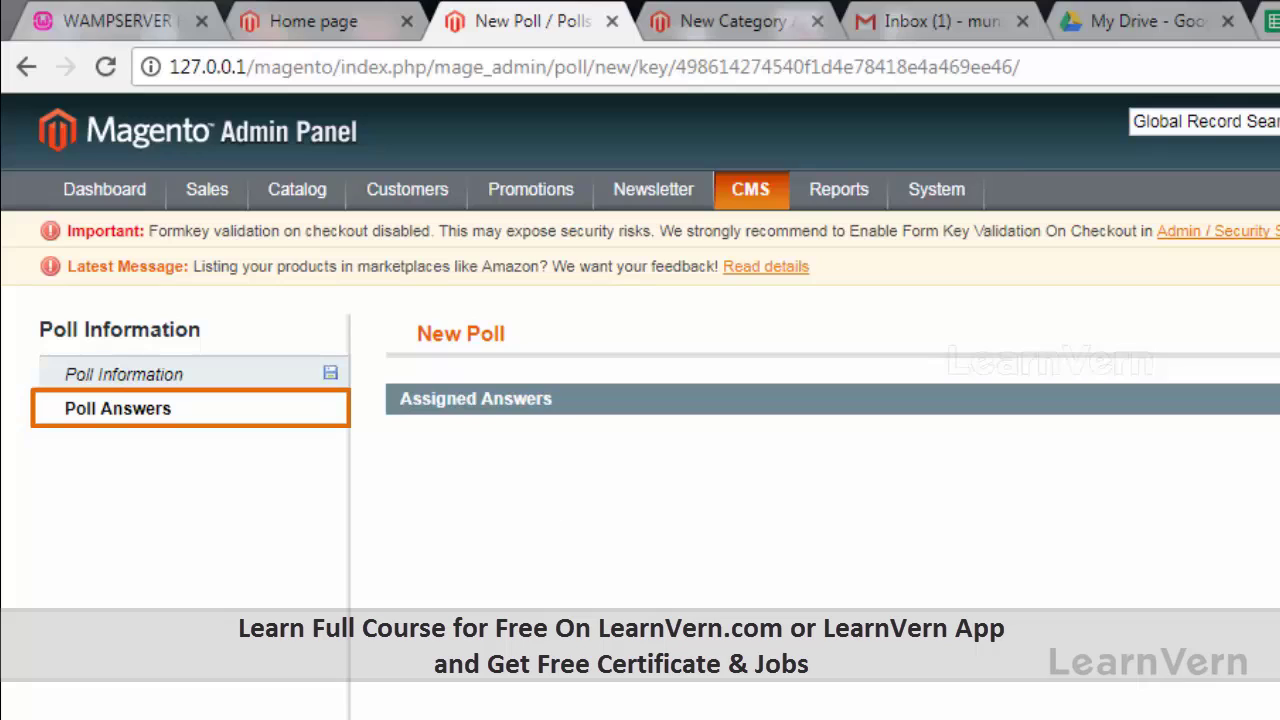
pyautogui.click(813, 458)
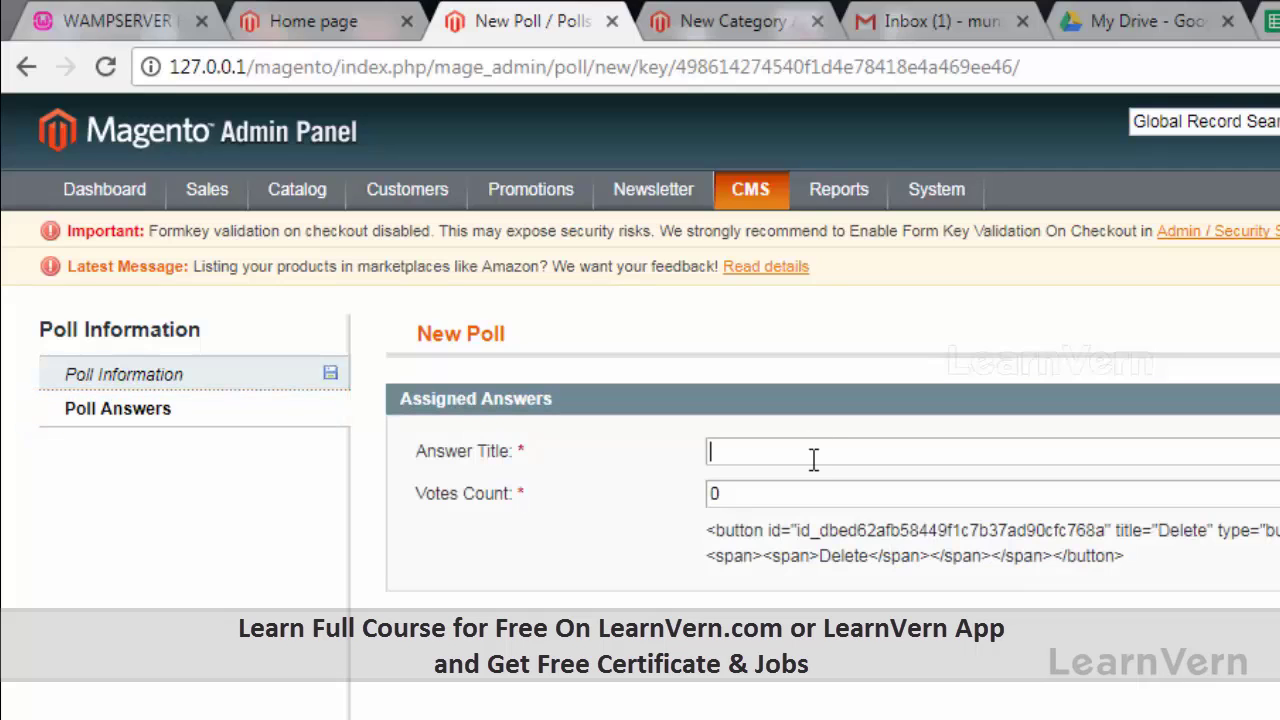
pyautogui.click(813, 458)
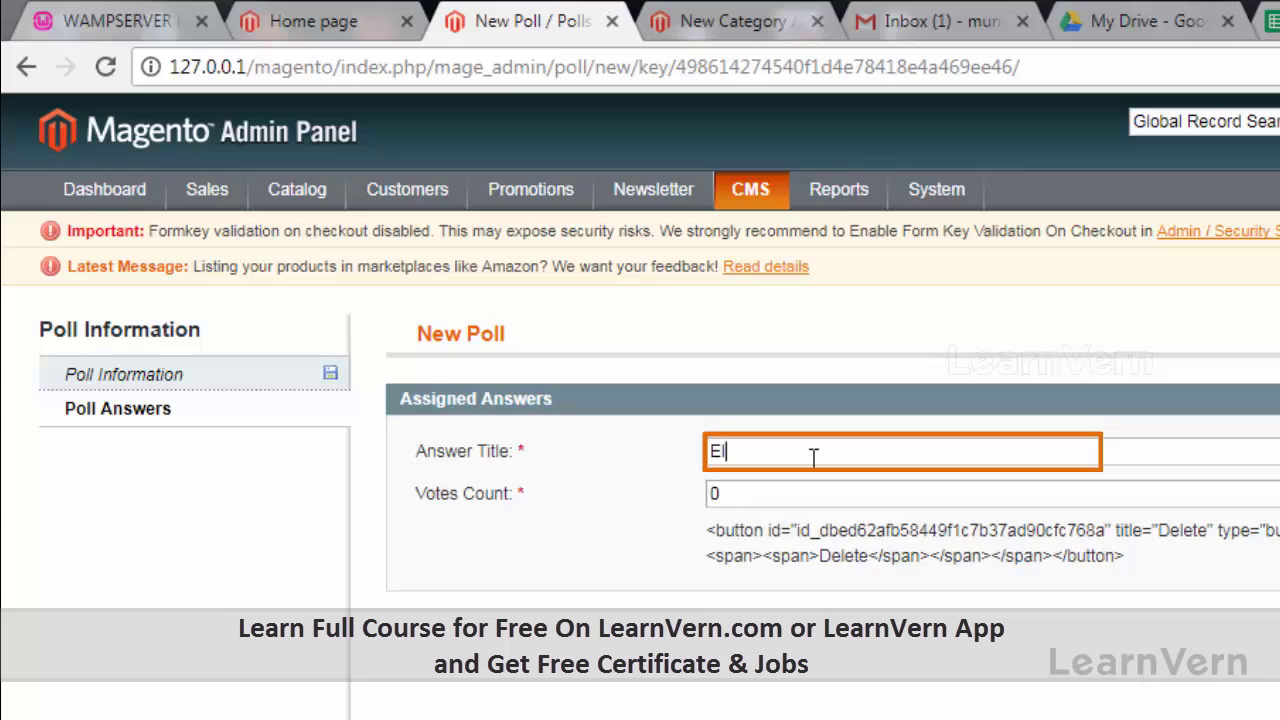
pyautogui.write('Electronics')
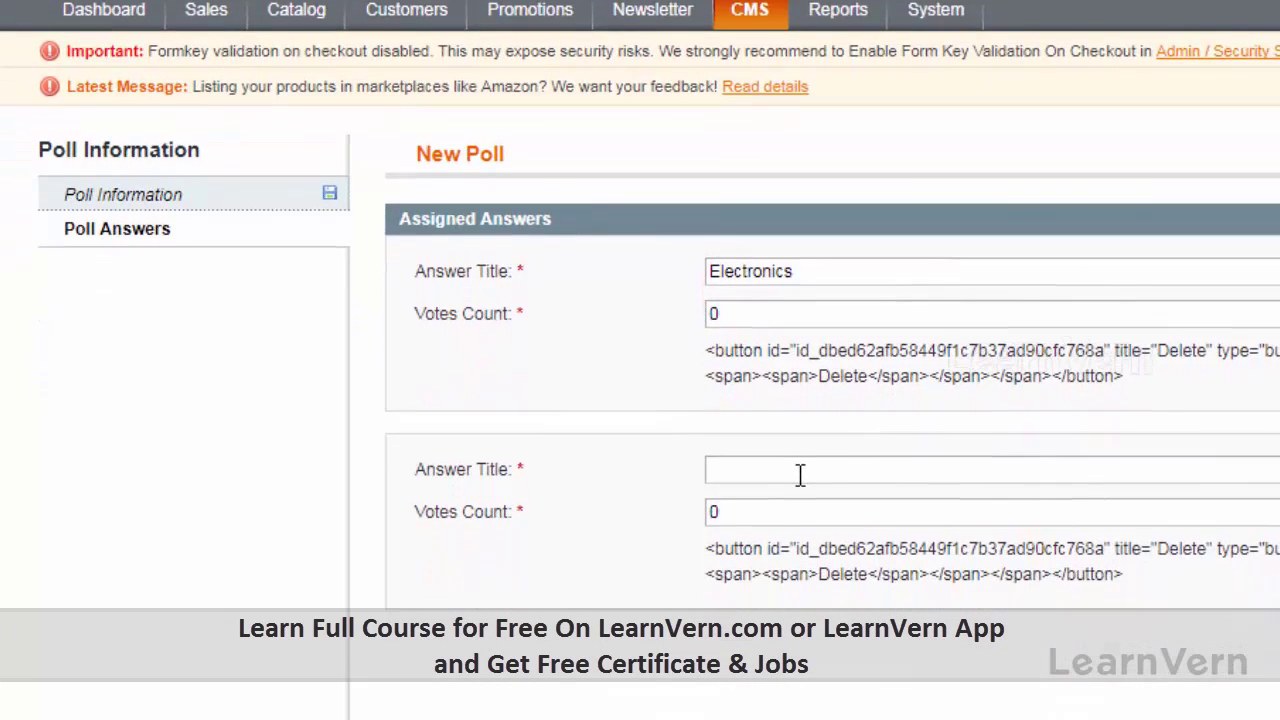
pyautogui.click(800, 438)
pyautogui.write('Clothes')
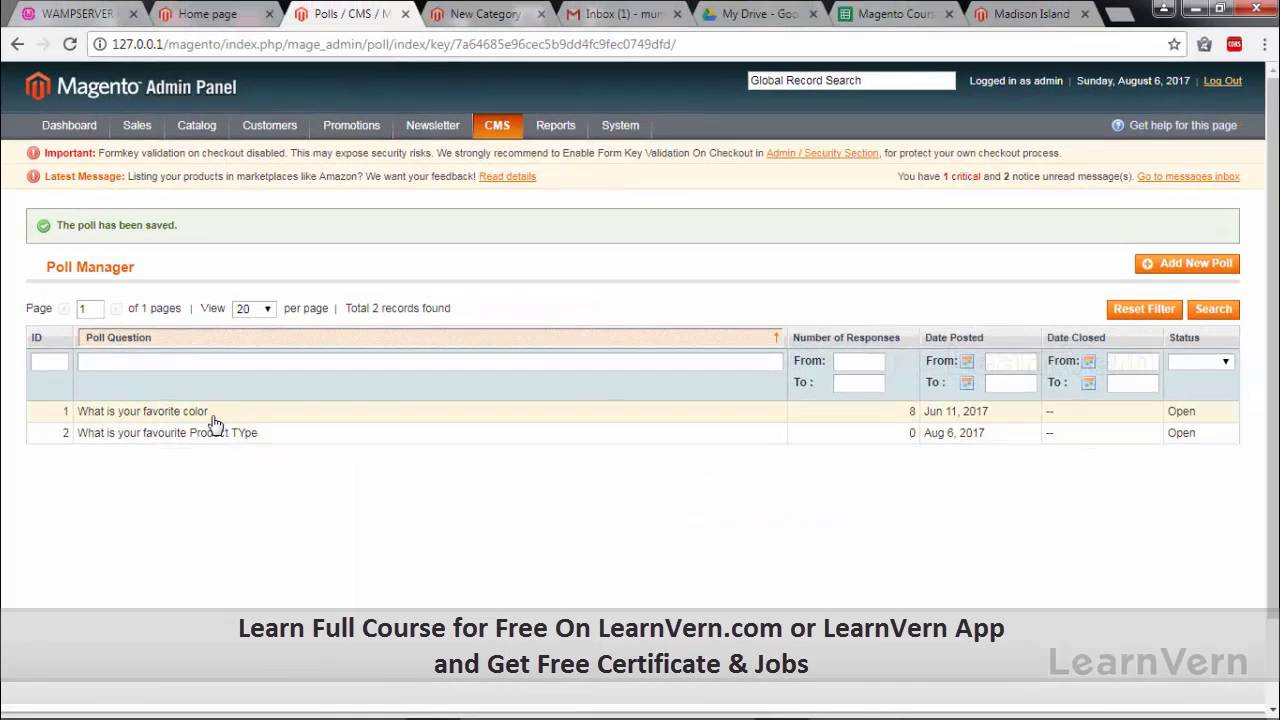
# Reload the storefront home page and vote for Electronics in the community poll.
pyautogui.click(190, 18)
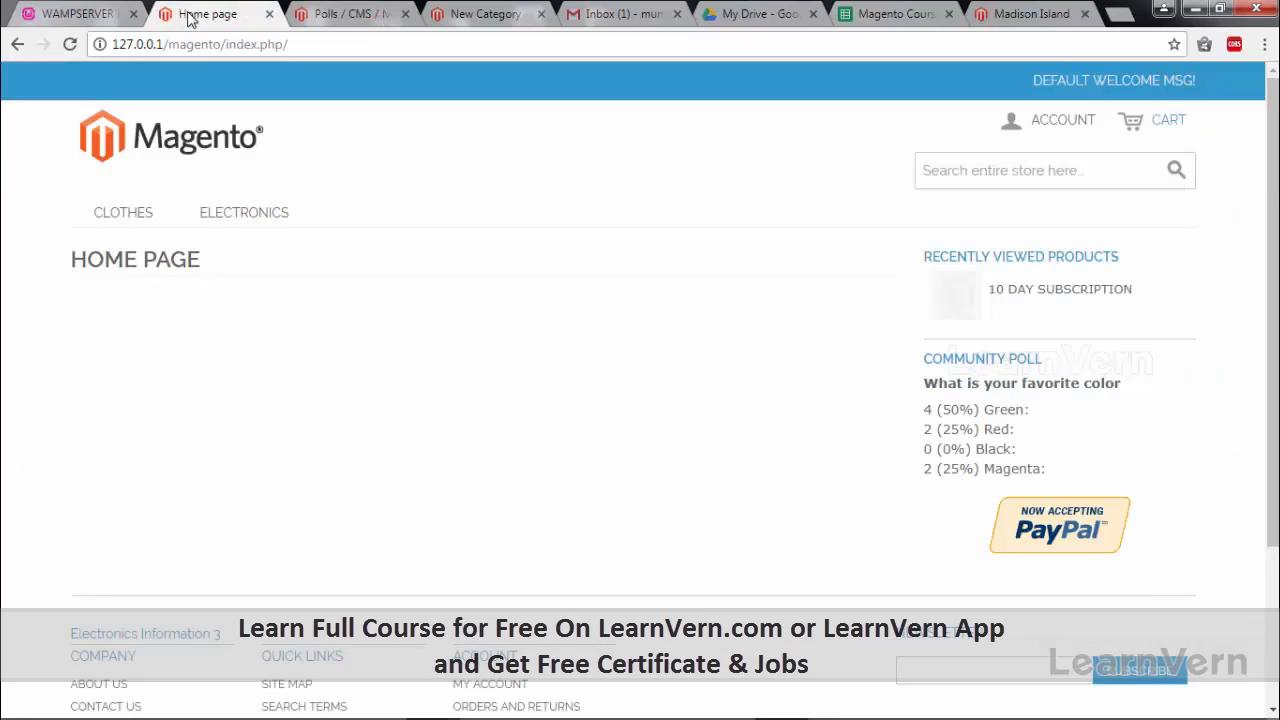
pyautogui.press('F5')
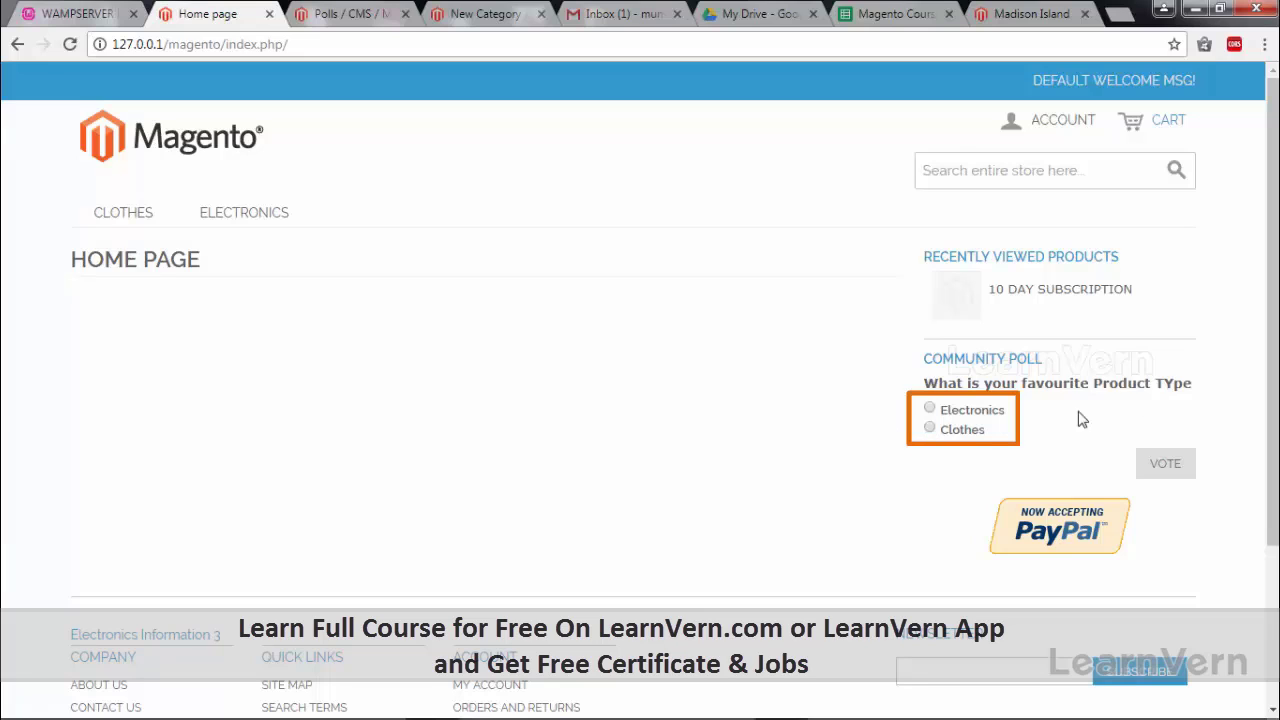
pyautogui.click(931, 410)
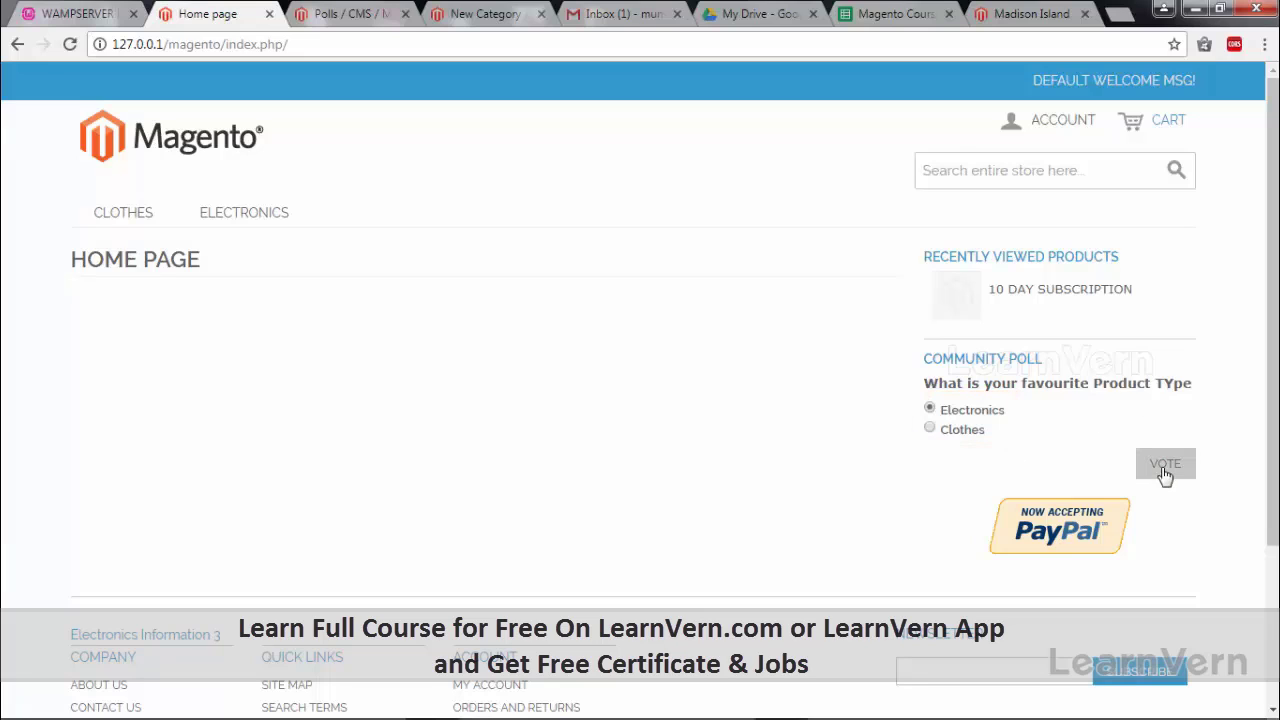
pyautogui.click(1162, 466)
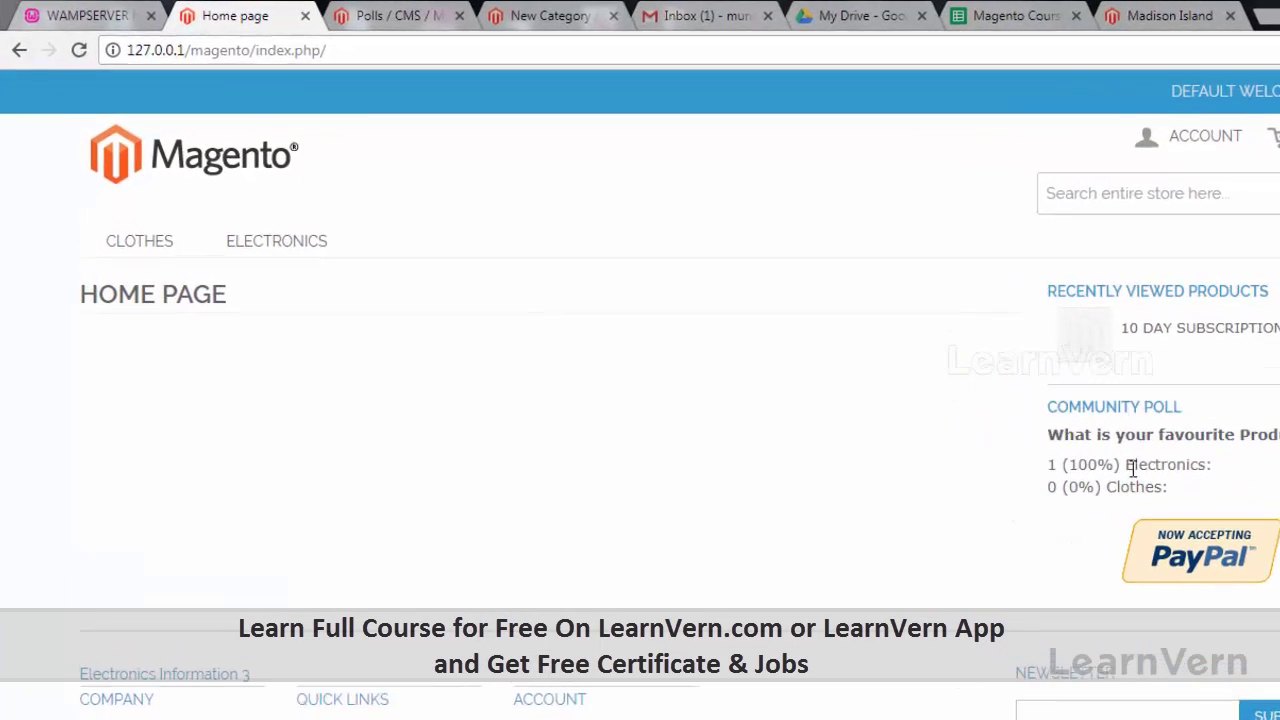
# Open the system configuration in a separate browser tab from the admin panel and show the Web section's Polls settings.
pyautogui.click(400, 16)
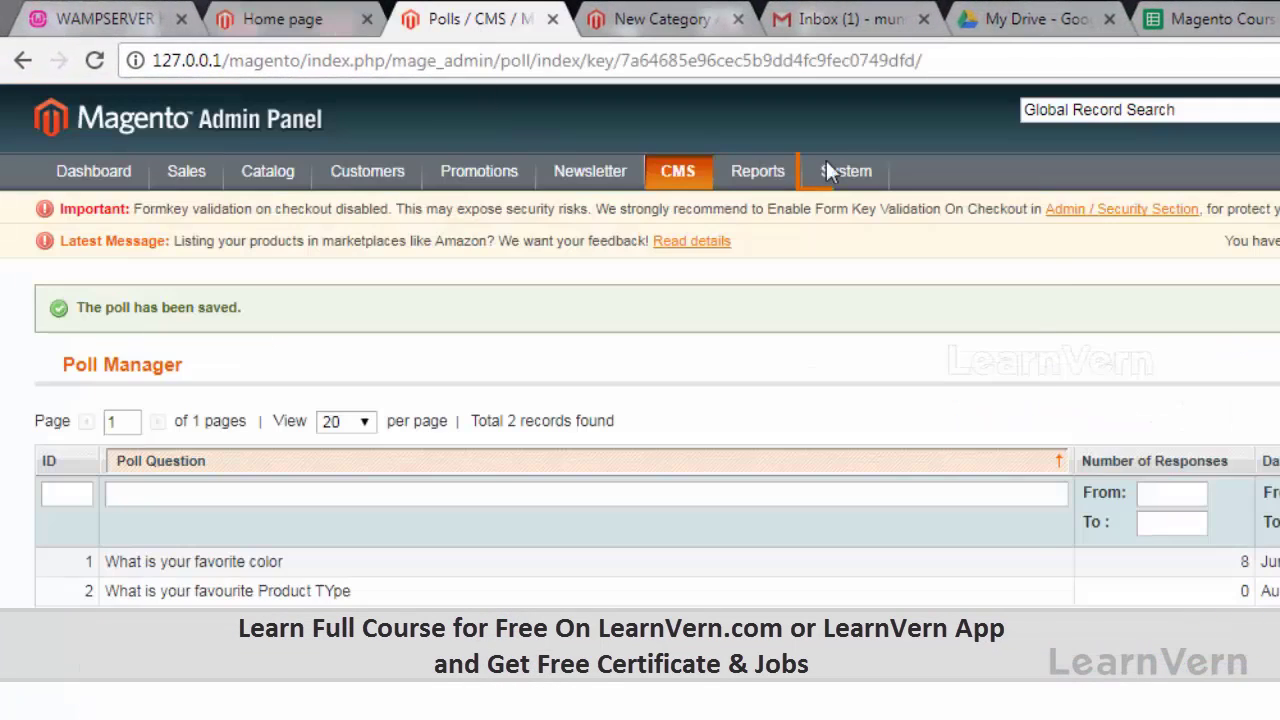
pyautogui.moveTo(826, 171)
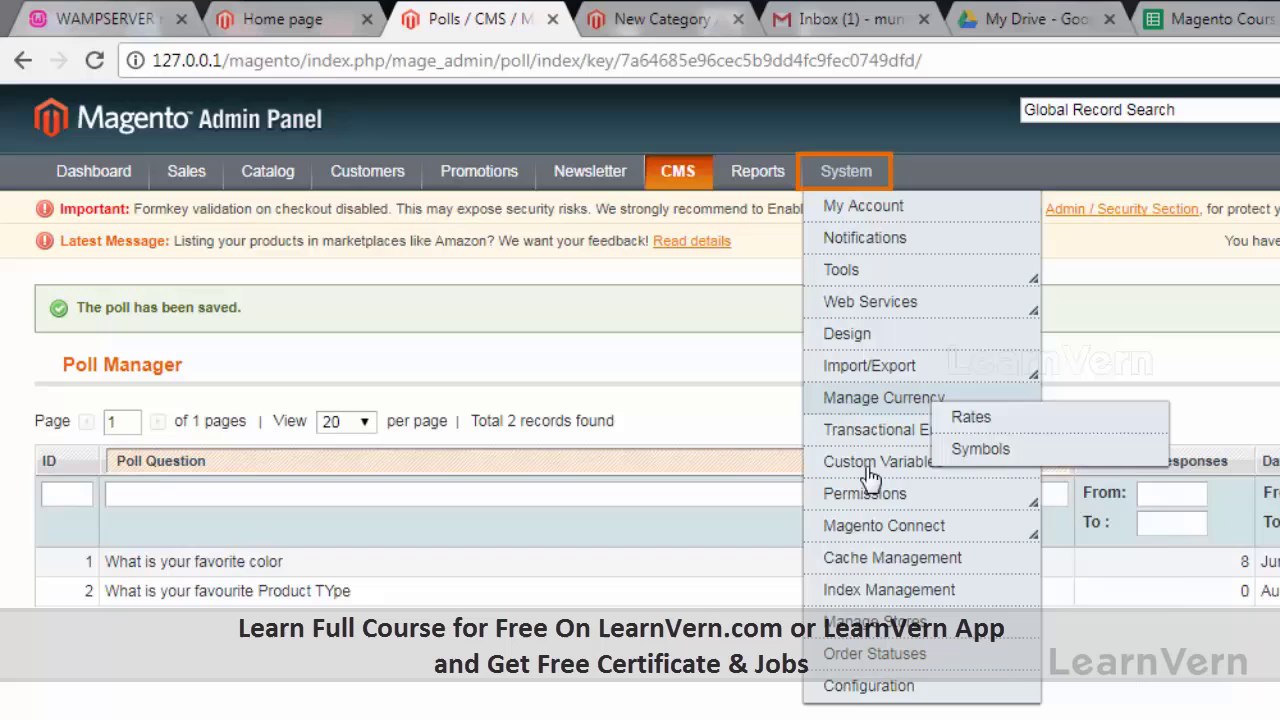
pyautogui.rightClick(853, 697)
pyautogui.click(930, 710)
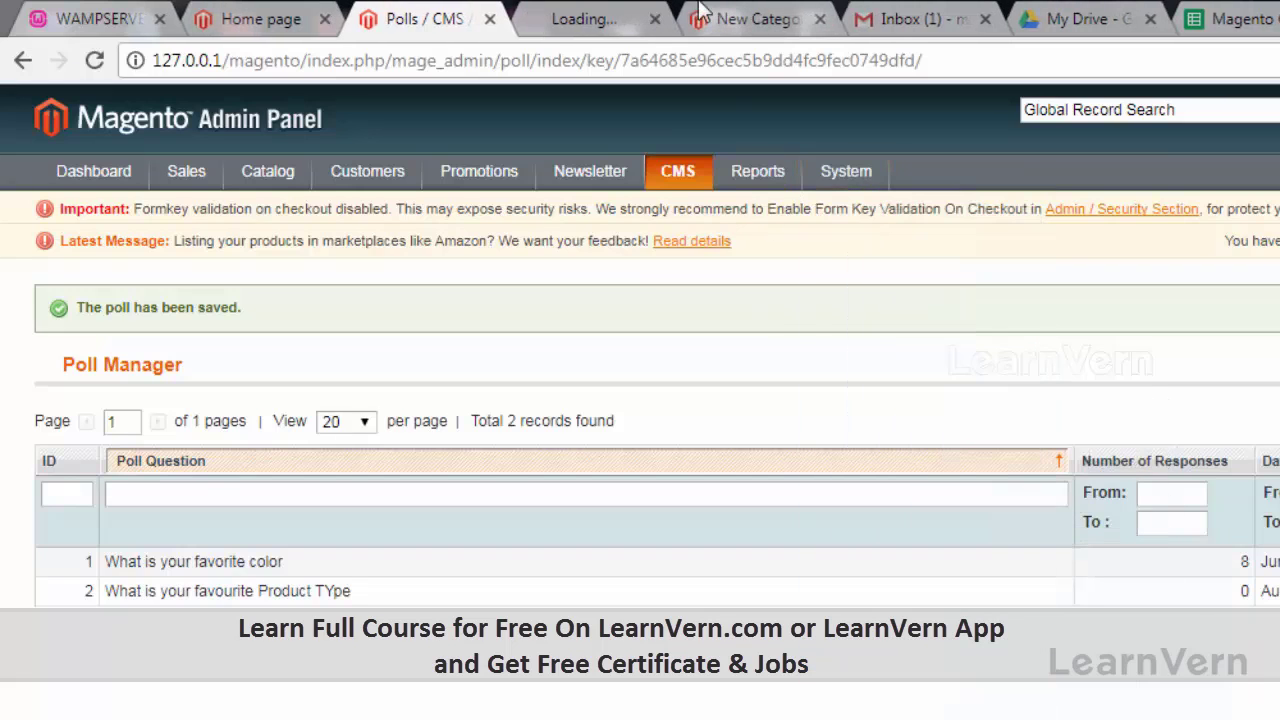
pyautogui.hotkey('ctrl', 'Tab')
pyautogui.click(208, 513)
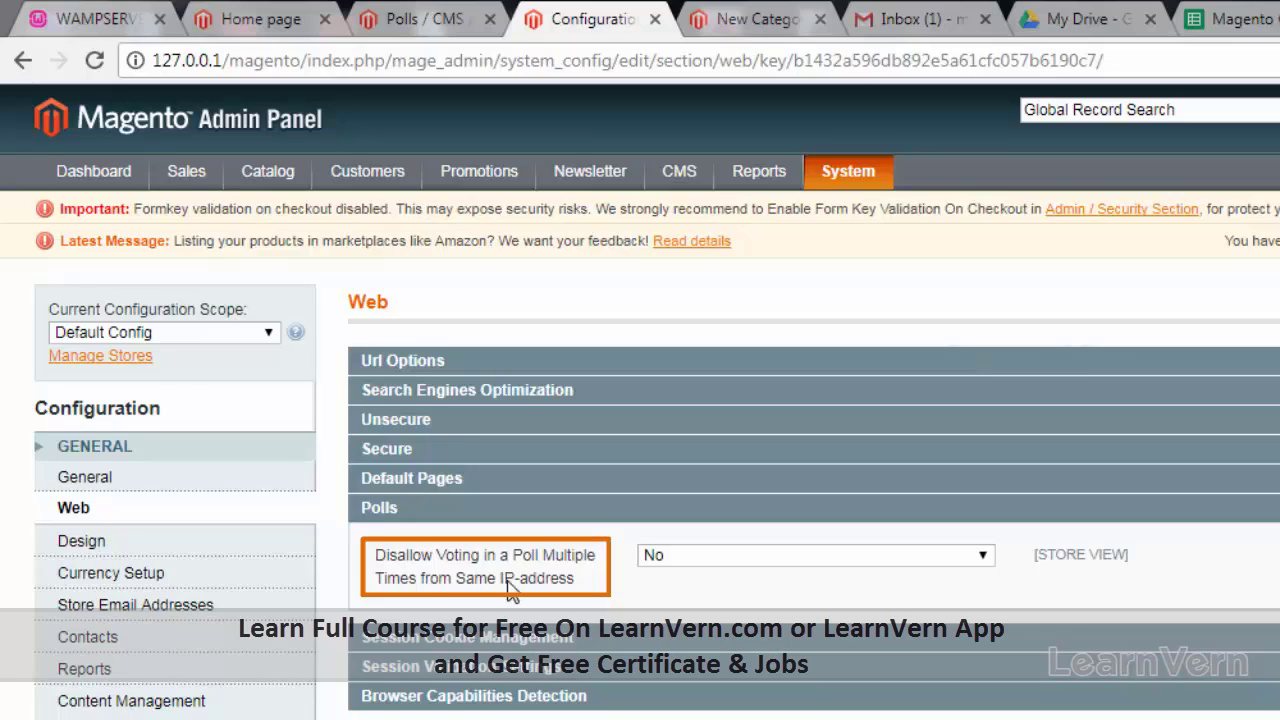
# Switch Disallow Voting in a Poll Multiple Times from Same IP-address to Yes, set it back to No, and save the configuration.
pyautogui.click(671, 552)
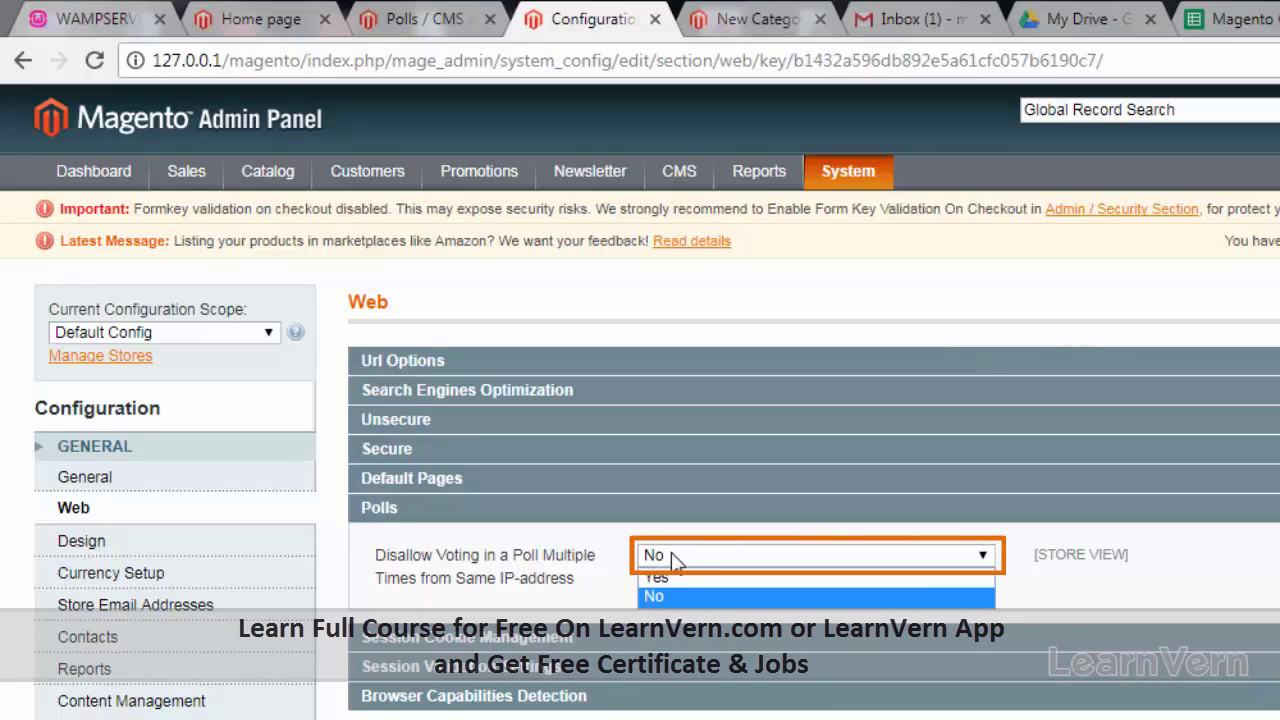
pyautogui.click(667, 577)
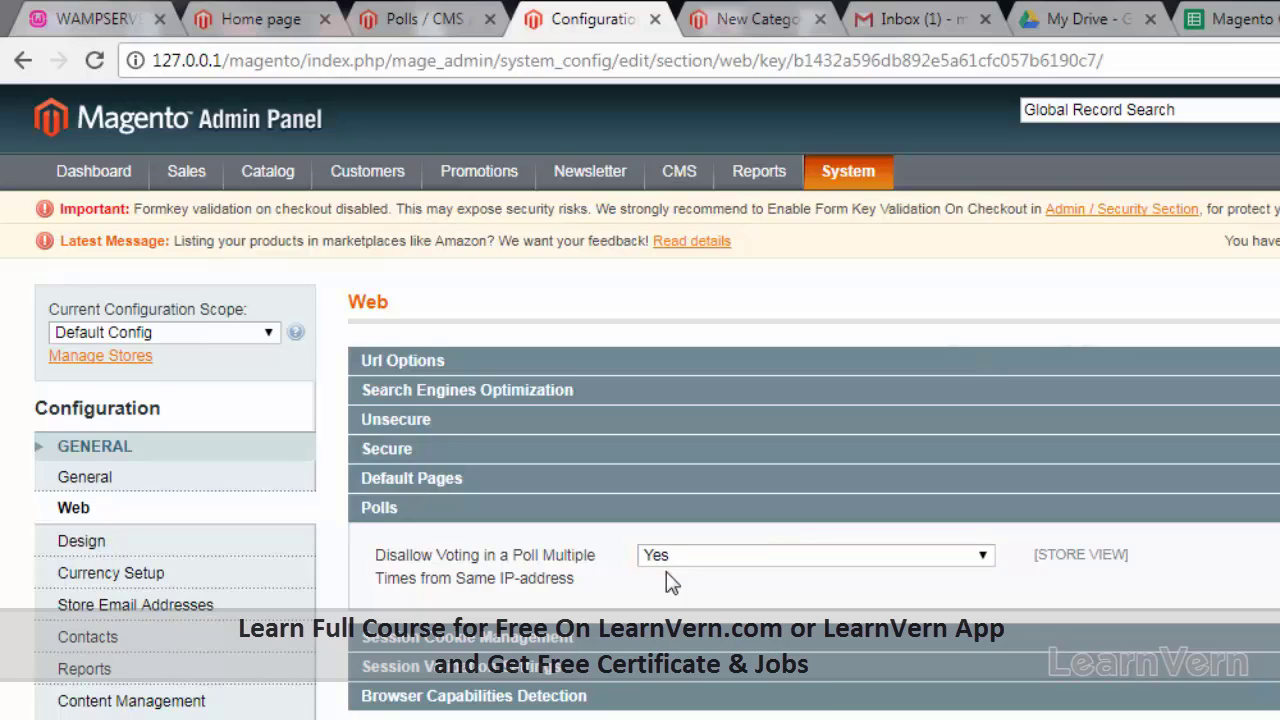
pyautogui.click(680, 558)
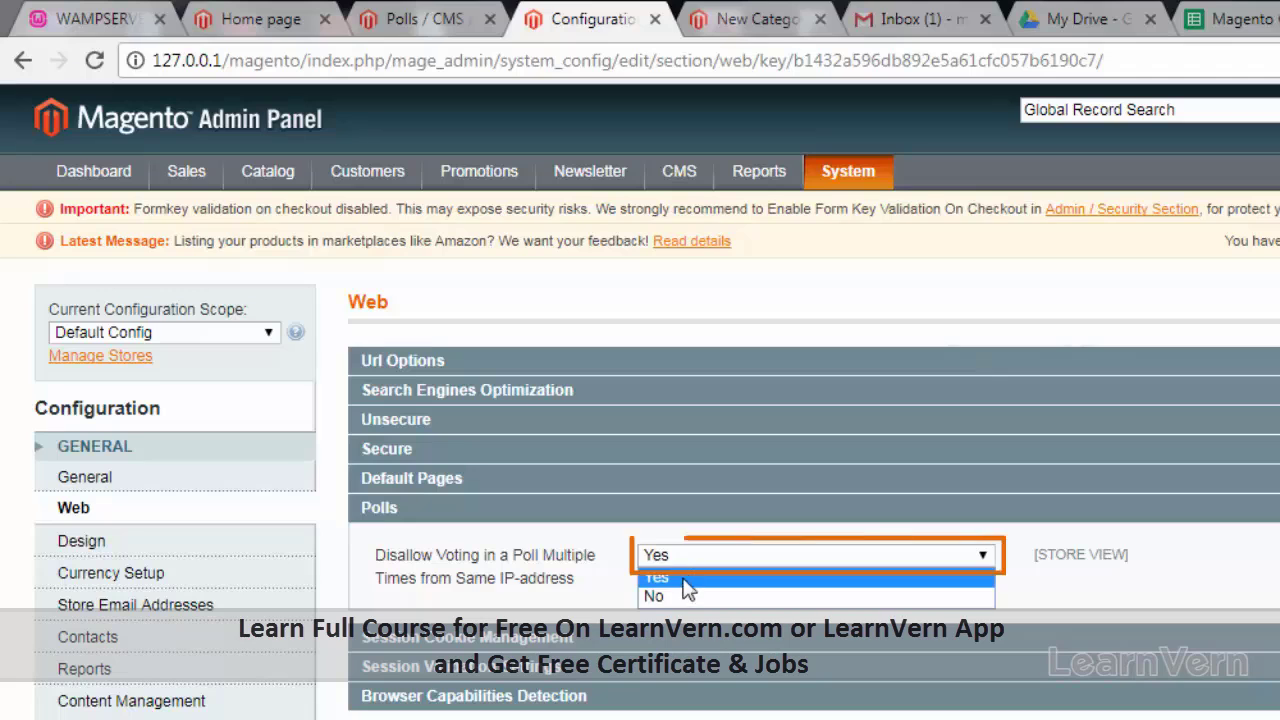
pyautogui.click(684, 594)
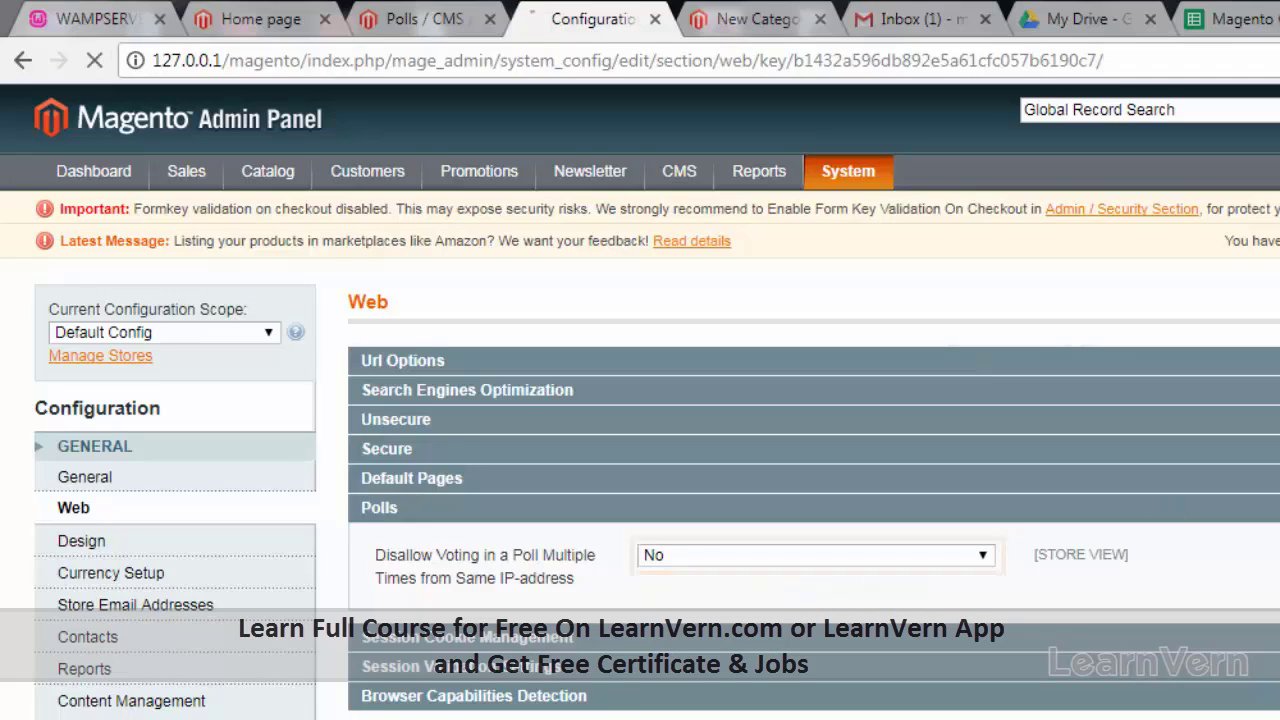
# Return to the Poll Manager and refresh it to check the number of responses for each poll.
pyautogui.click(428, 22)
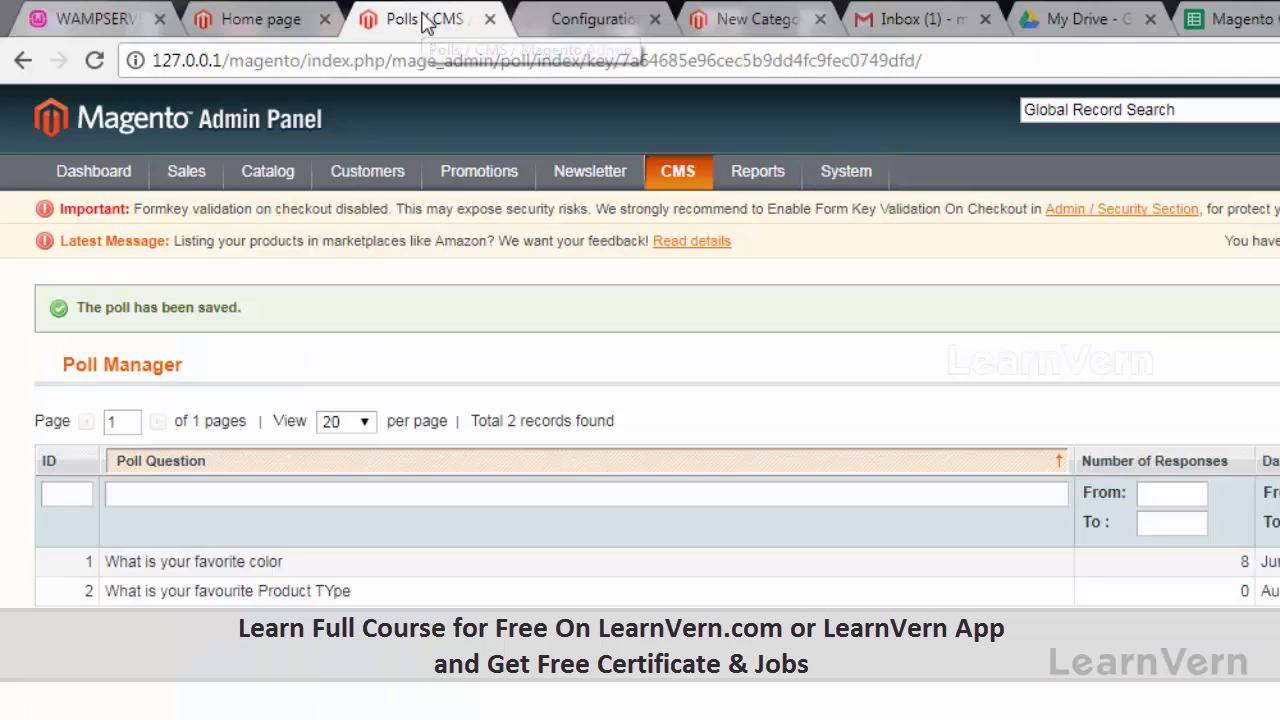
pyautogui.click(752, 607)
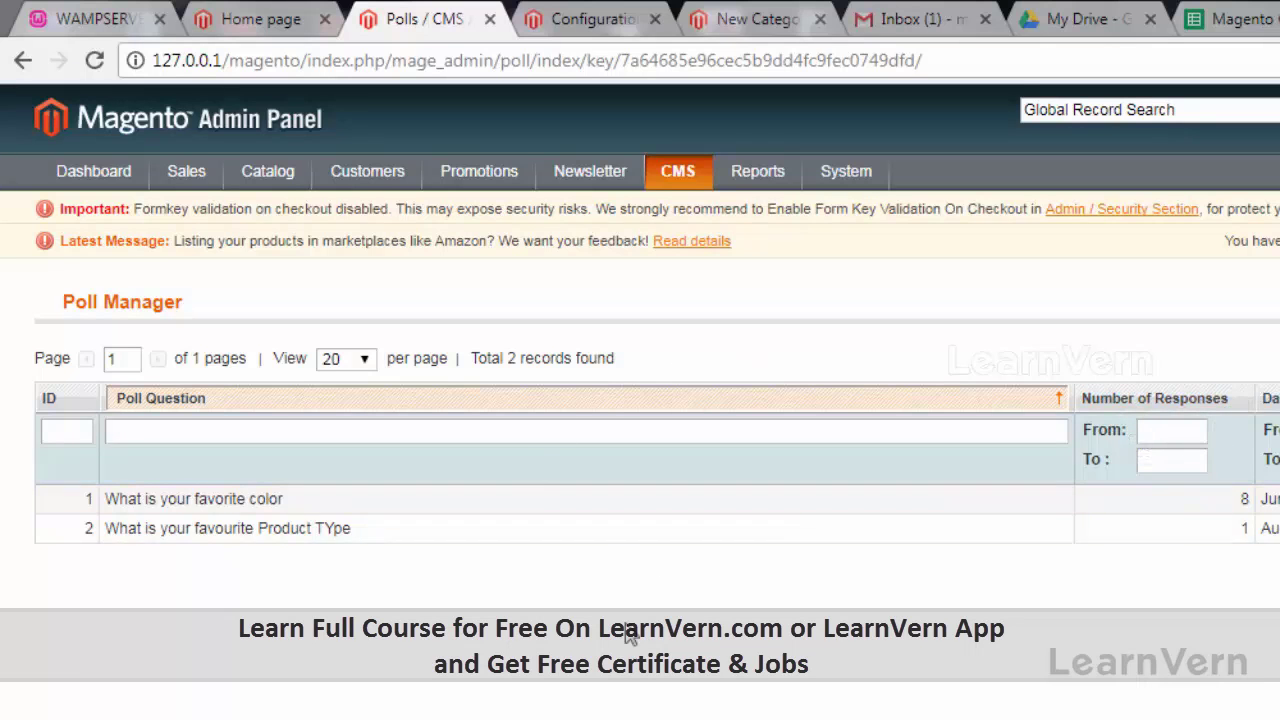
# Open the Electronics Product Information CMS page for editing and show its Design settings.
pyautogui.click(97, 173)
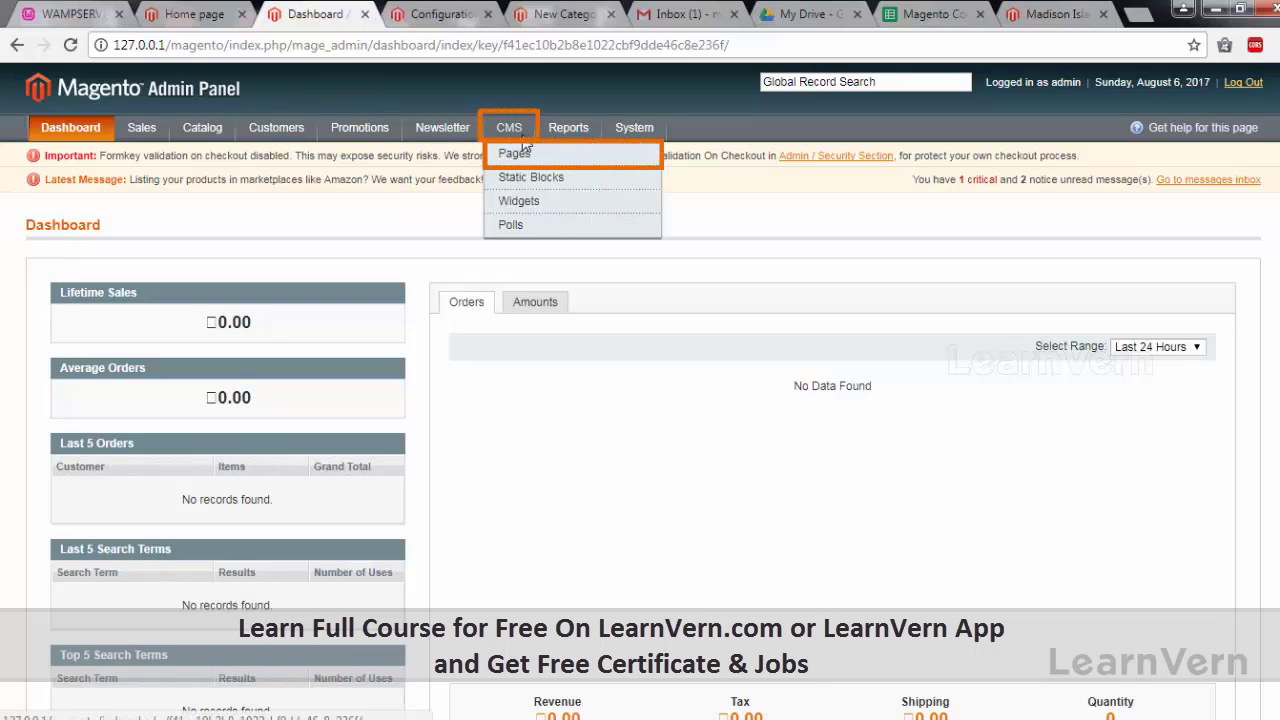
pyautogui.click(514, 152)
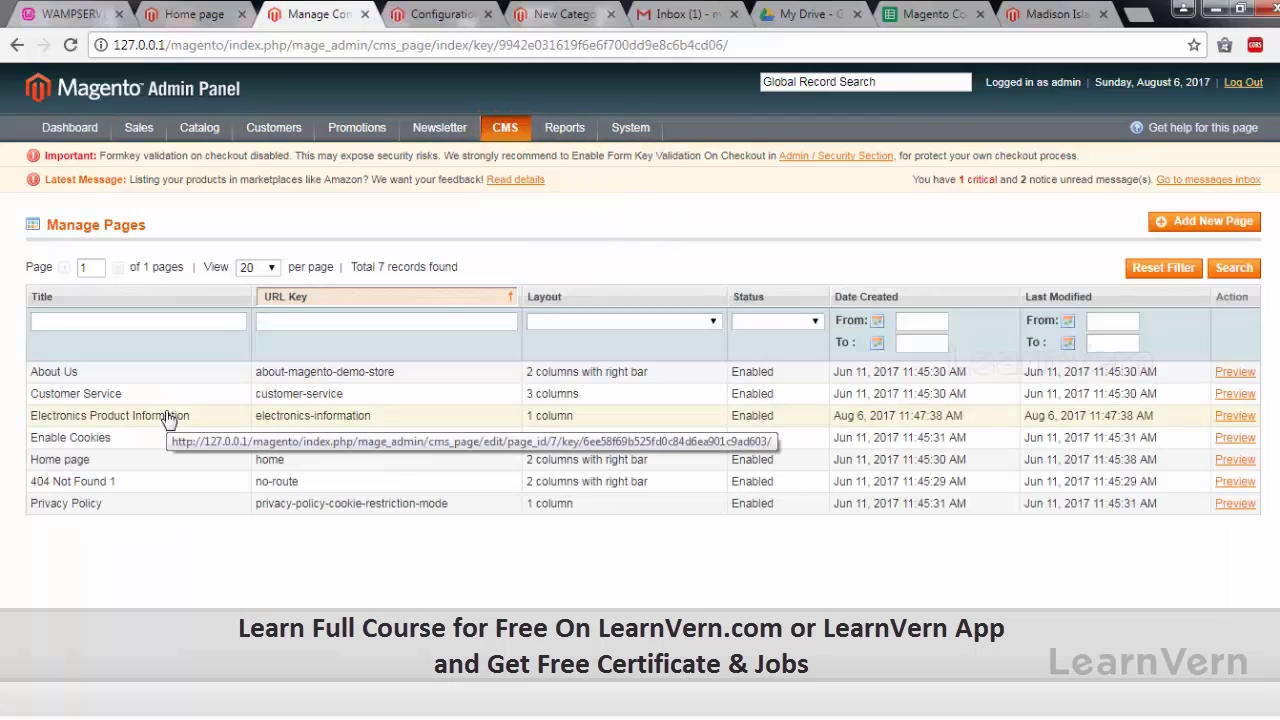
pyautogui.click(170, 418)
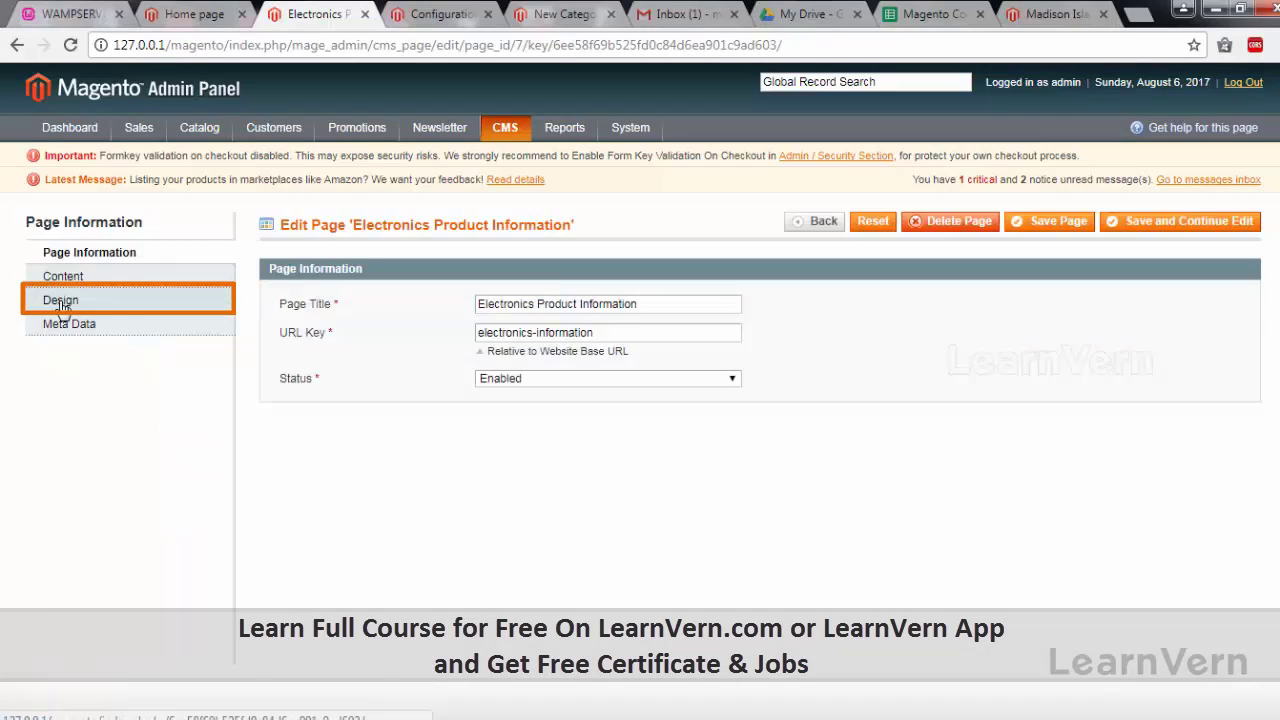
pyautogui.click(62, 300)
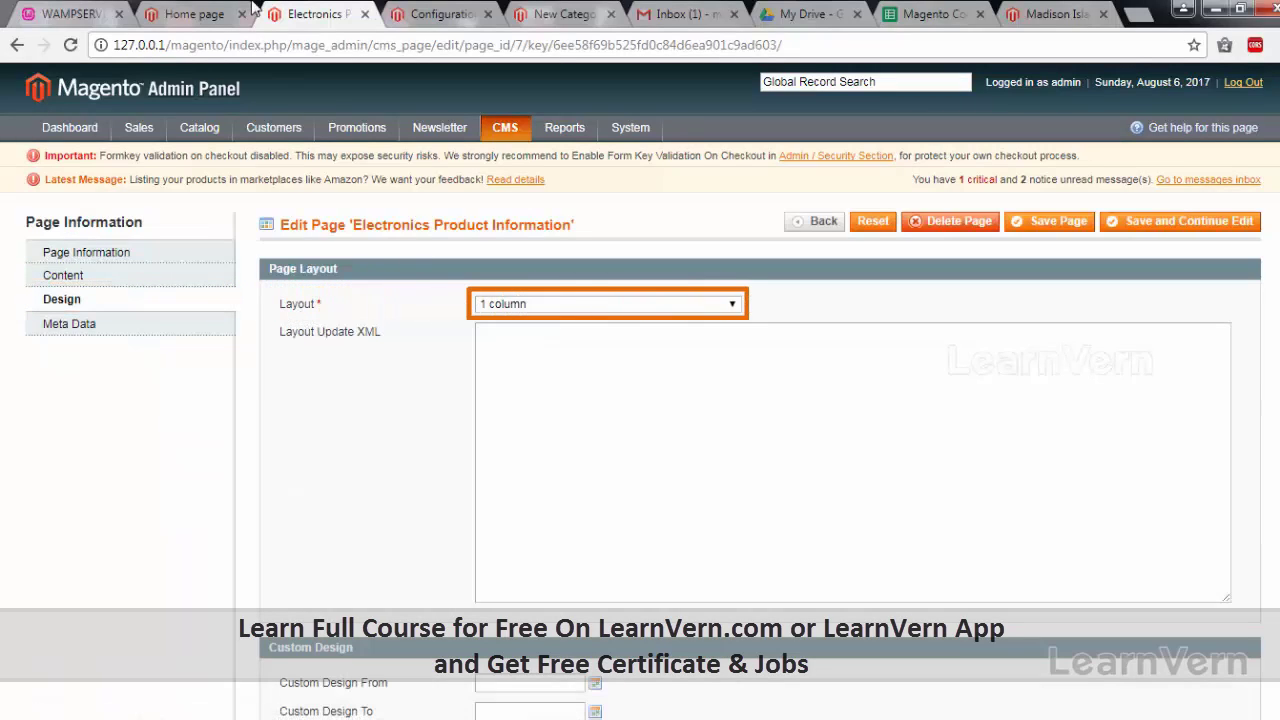
# View the Electronics Information page on the storefront to examine its current layout, and return to the page's Design settings.
pyautogui.click(215, 14)
pyautogui.scroll(-2, 206, 249)
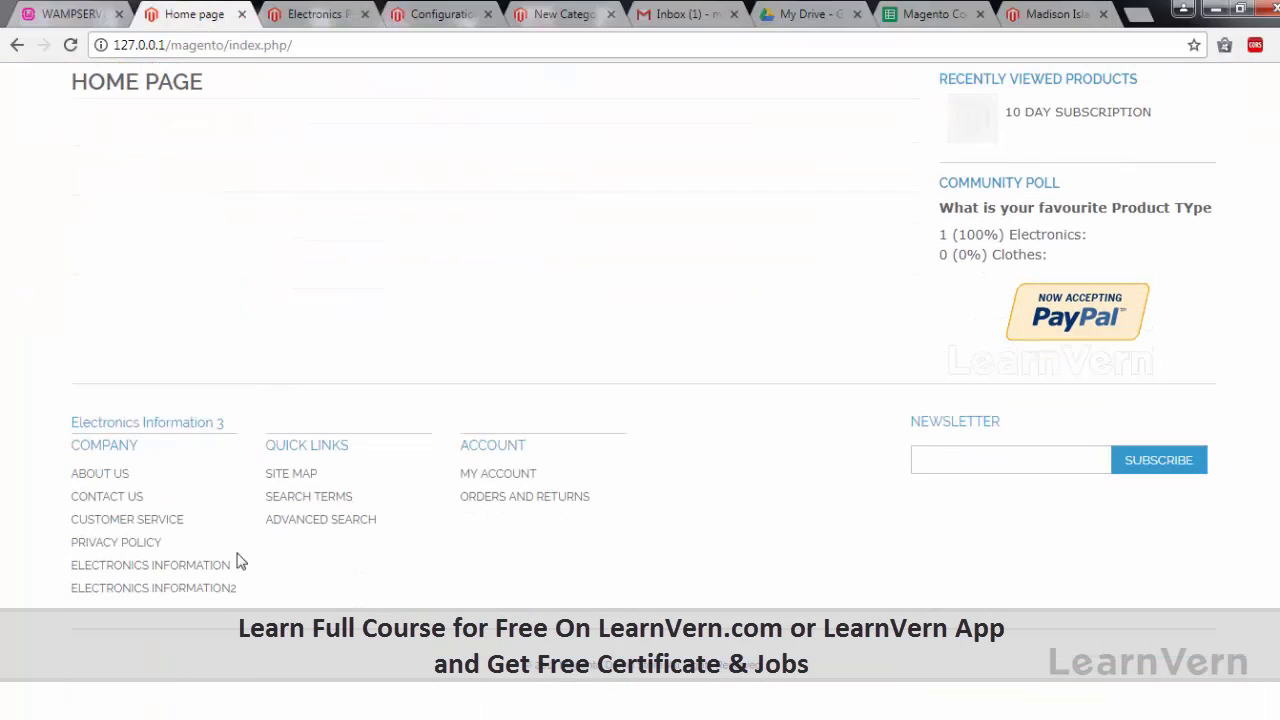
pyautogui.click(205, 567)
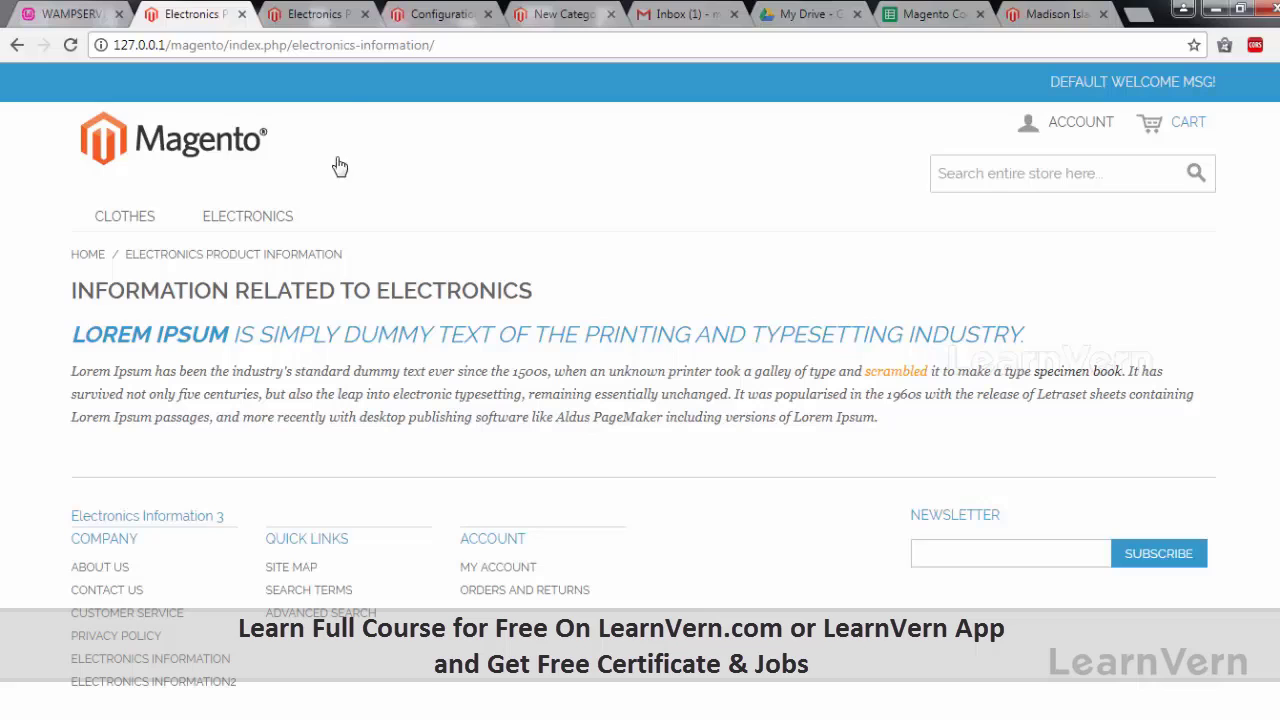
pyautogui.click(300, 12)
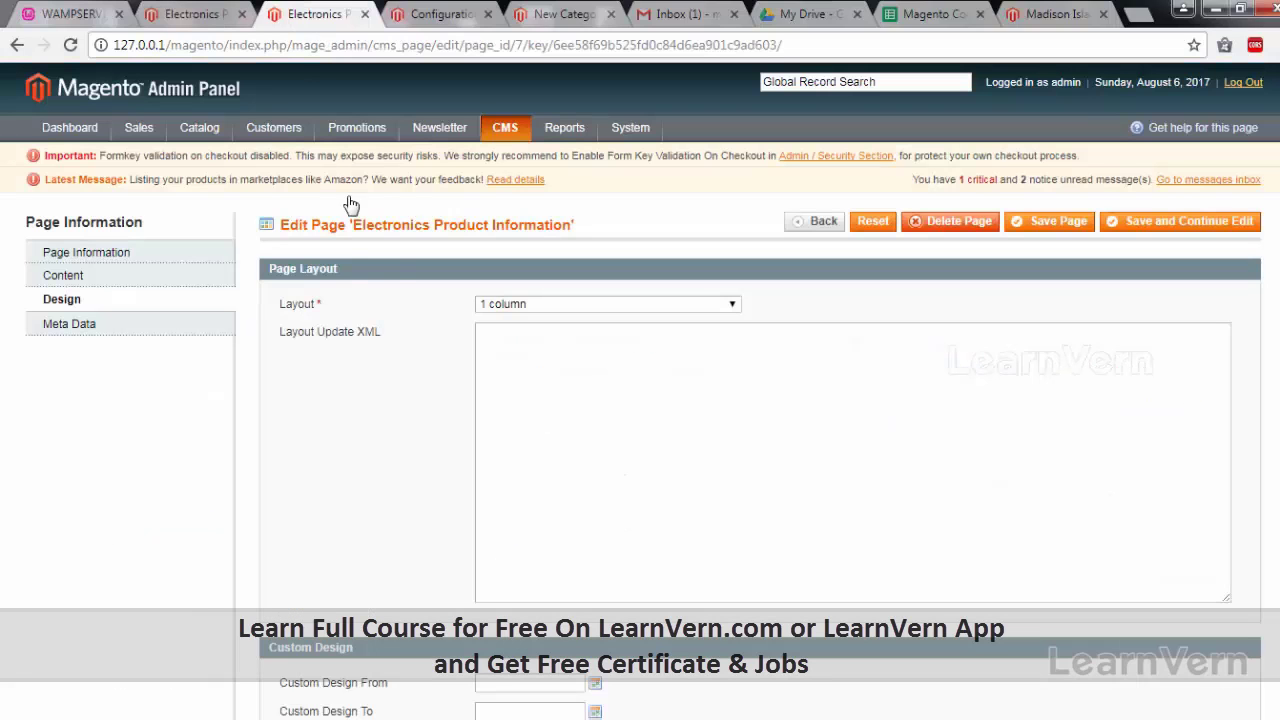
# Set the Electronics Product Information page's layout to 3 columns, save it while continuing to edit, and refresh its storefront page.
pyautogui.click(574, 305)
pyautogui.click(541, 380)
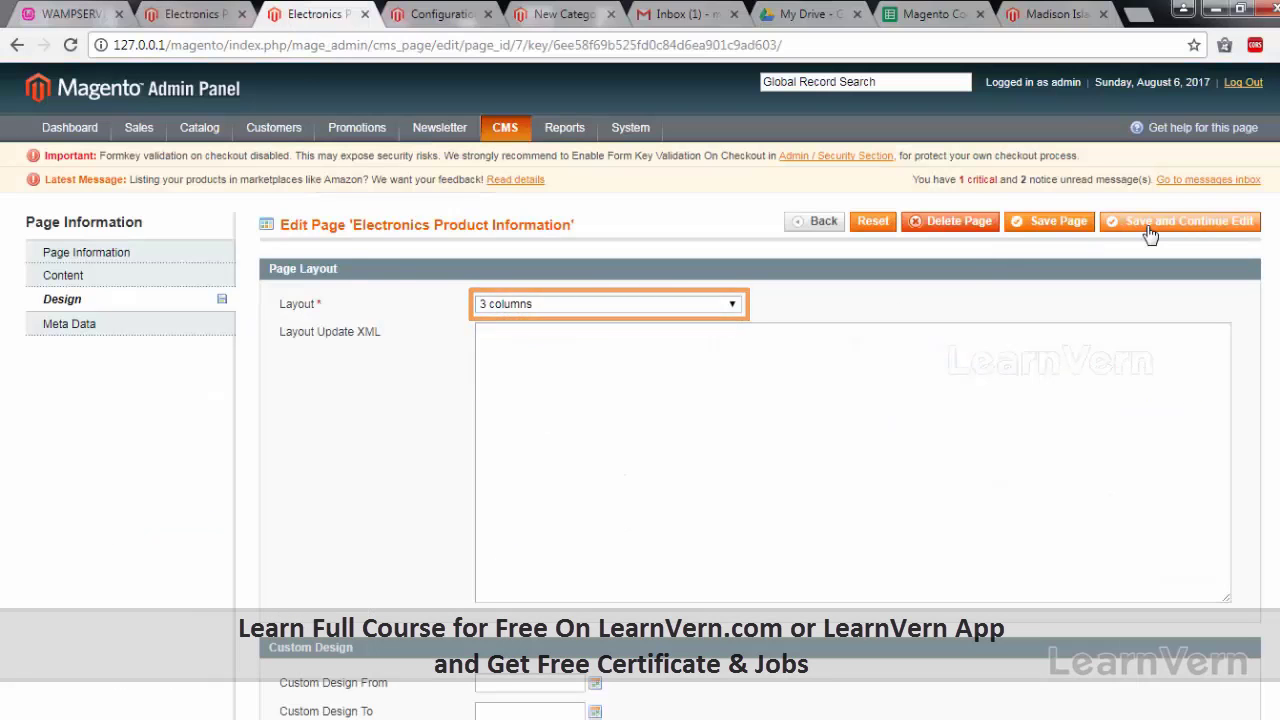
pyautogui.click(1112, 222)
pyautogui.click(190, 14)
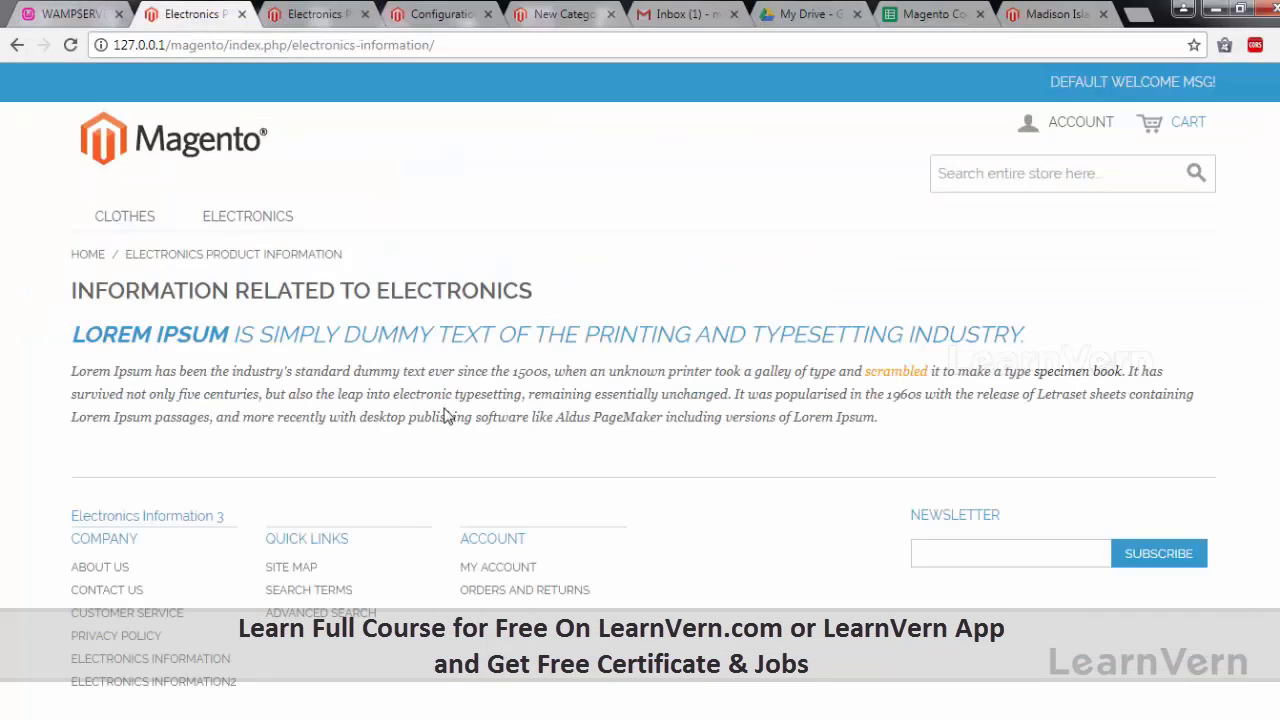
pyautogui.press('F5')
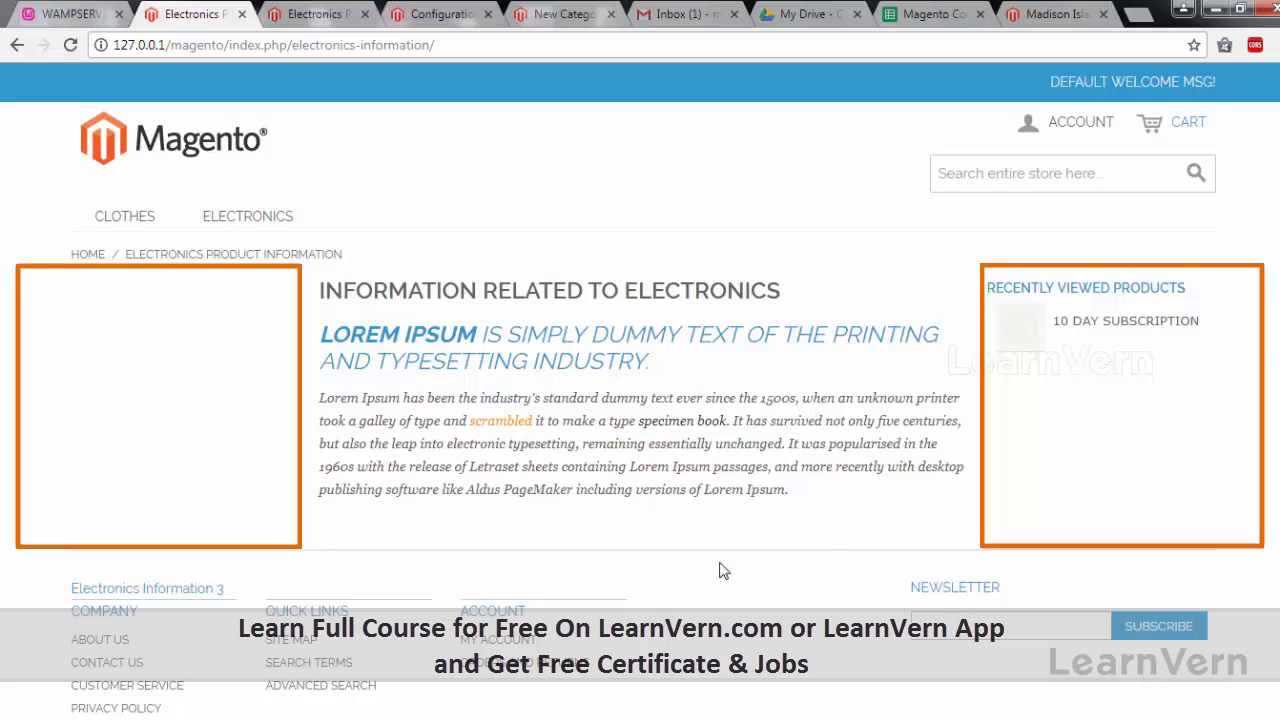
# Set the Electronics Product Information page's layout to 2 columns with right bar, save it, and refresh its storefront page.
pyautogui.click(315, 14)
pyautogui.click(215, 26)
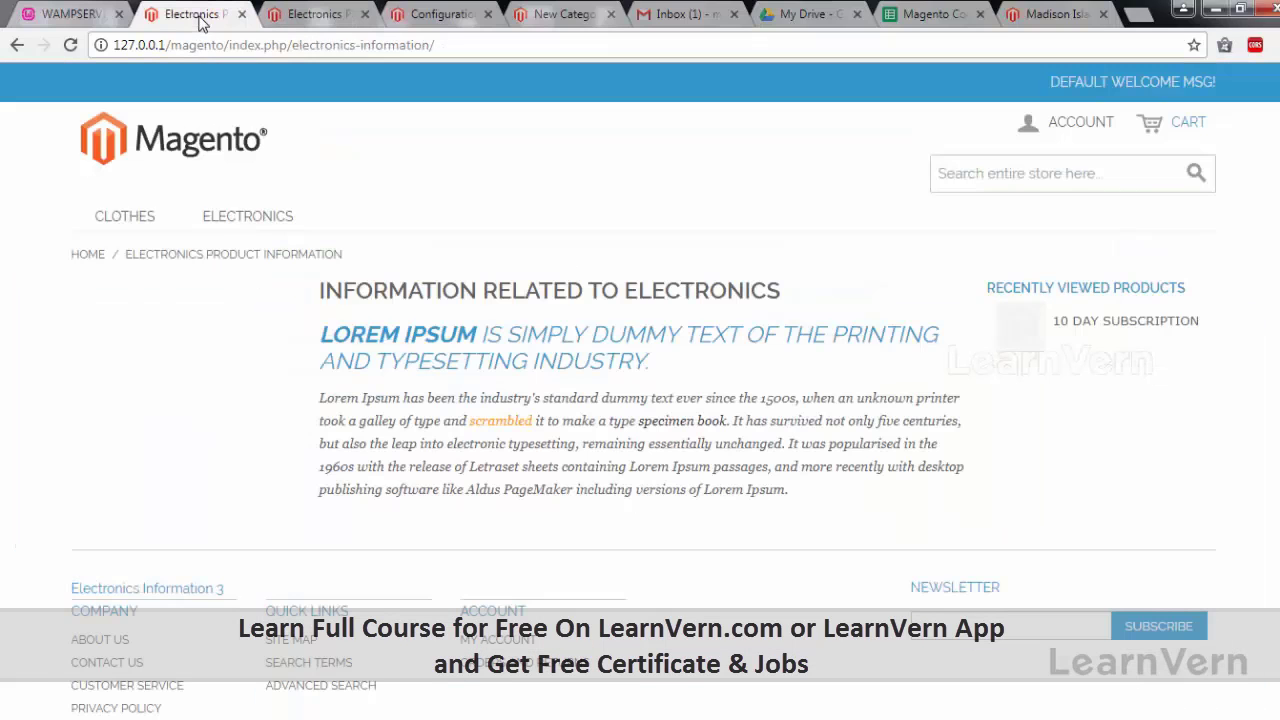
pyautogui.click(340, 14)
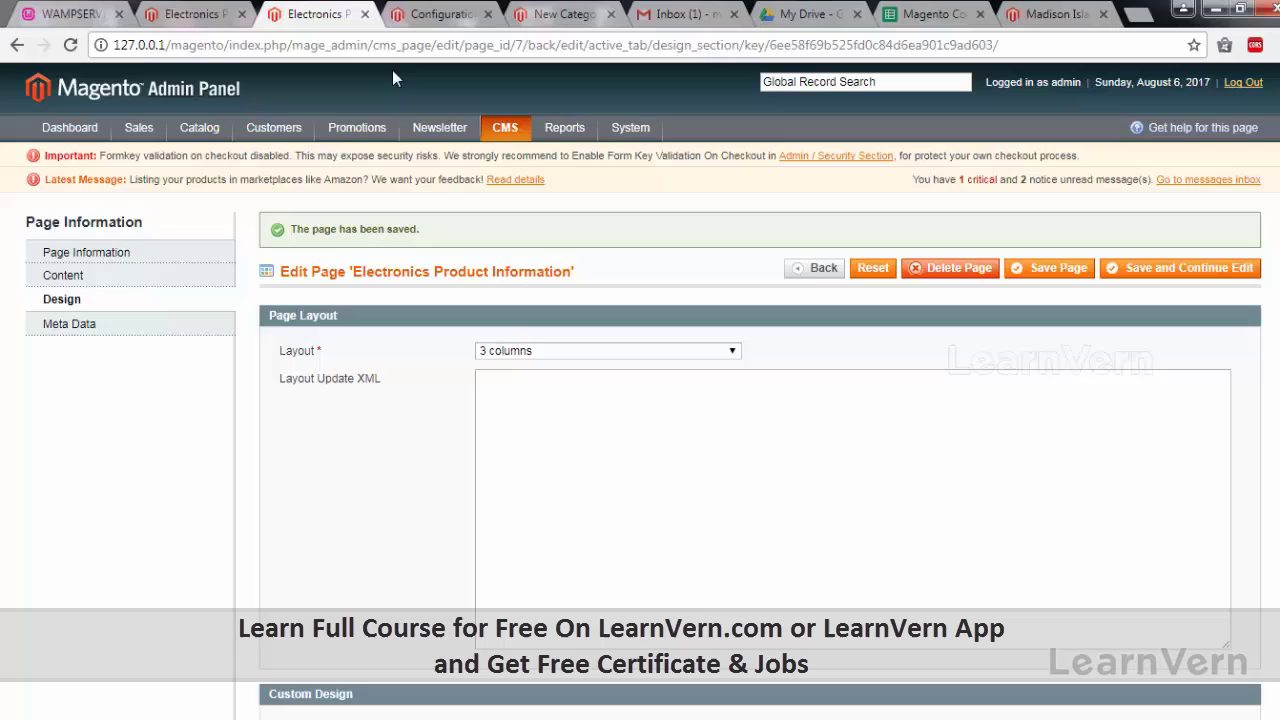
pyautogui.click(537, 351)
pyautogui.click(564, 411)
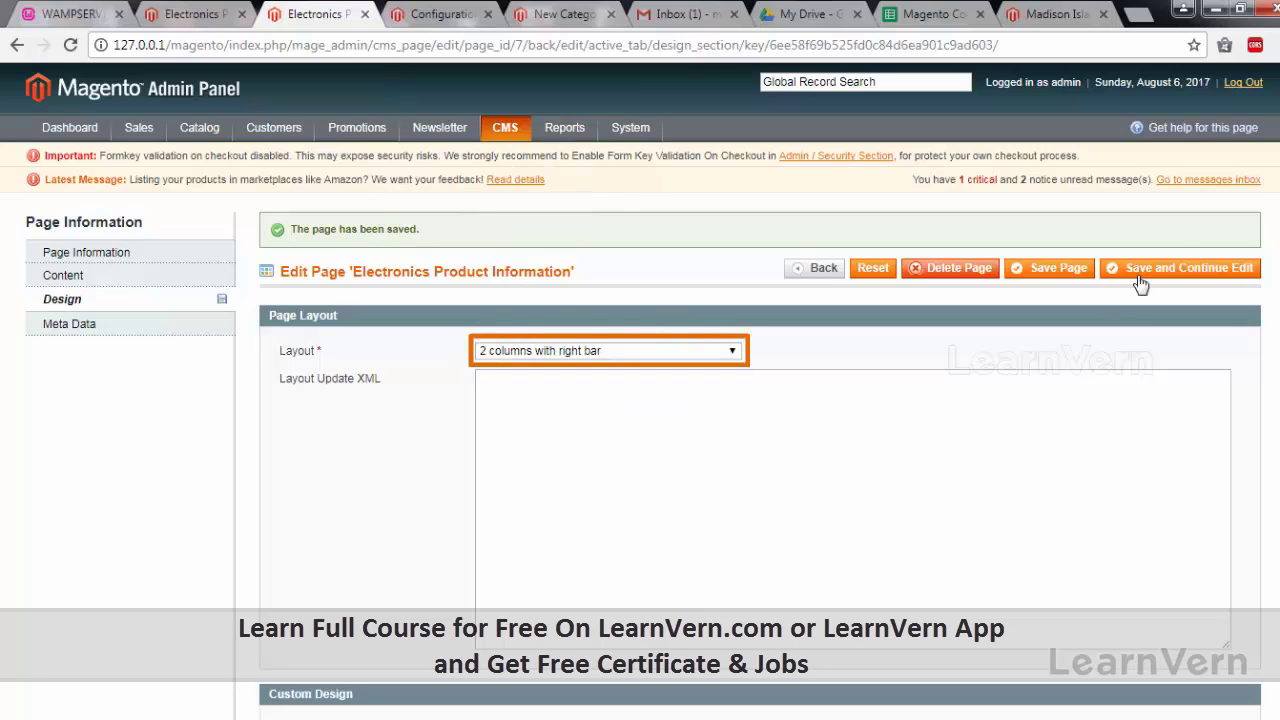
pyautogui.click(1140, 270)
pyautogui.click(205, 18)
pyautogui.press('F5')
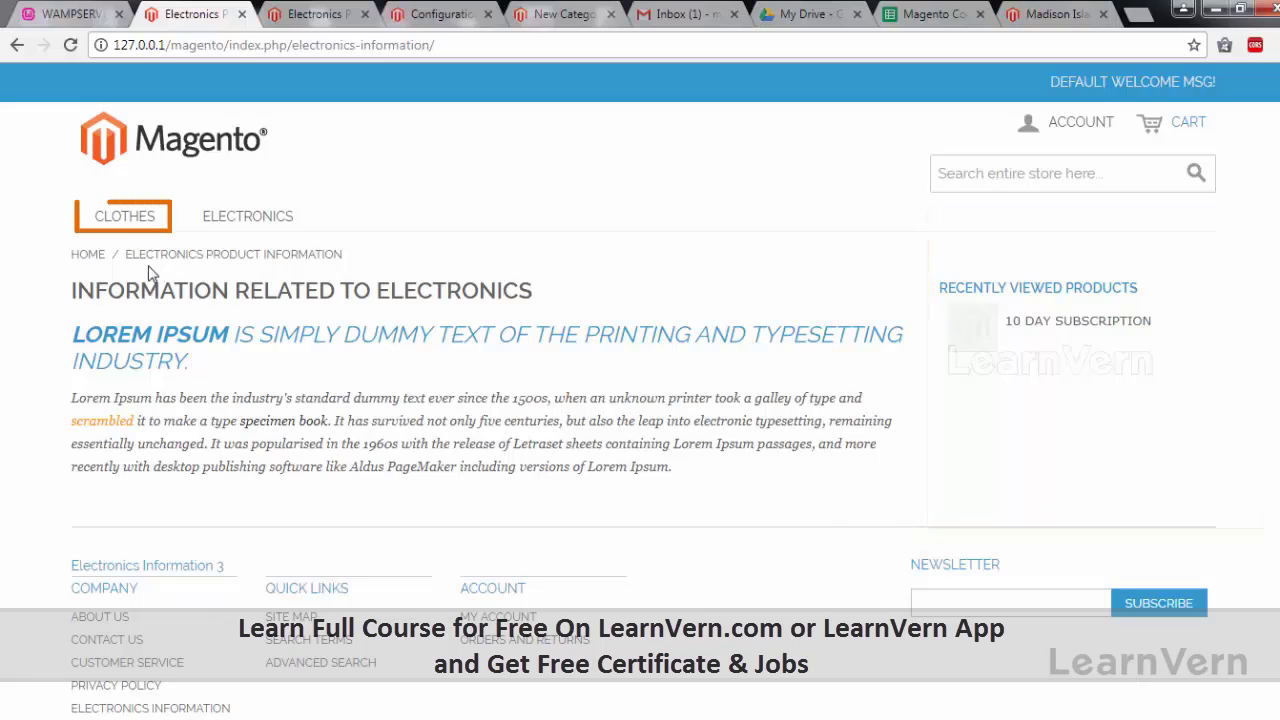
# View the Tshirts category under Clothes on the storefront to examine its layout, and return to the admin panel.
pyautogui.moveTo(137, 224)
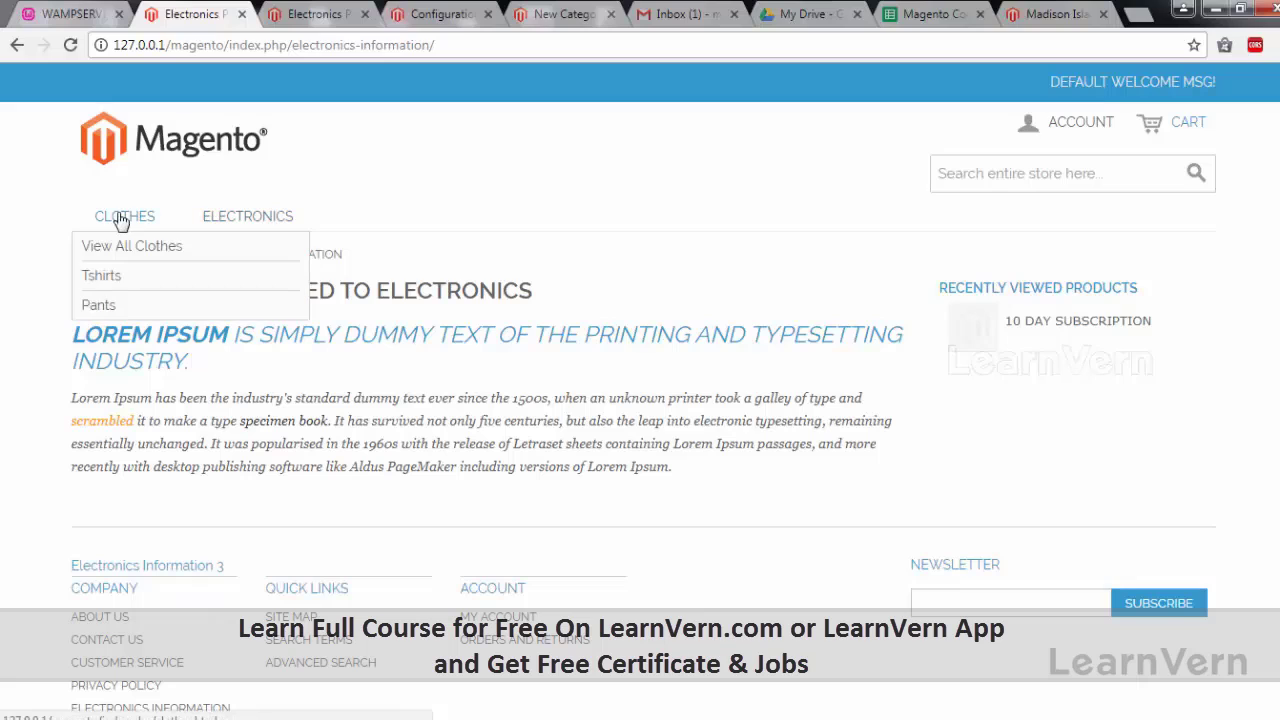
pyautogui.click(131, 275)
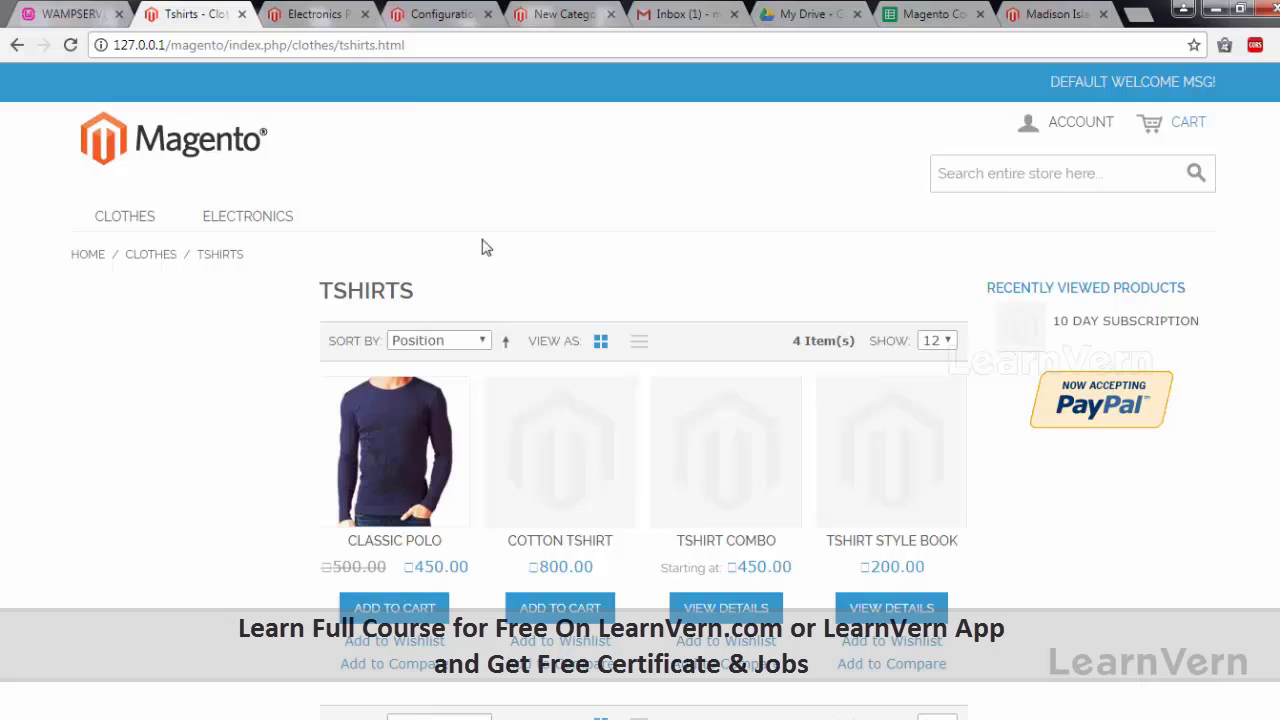
pyautogui.click(333, 20)
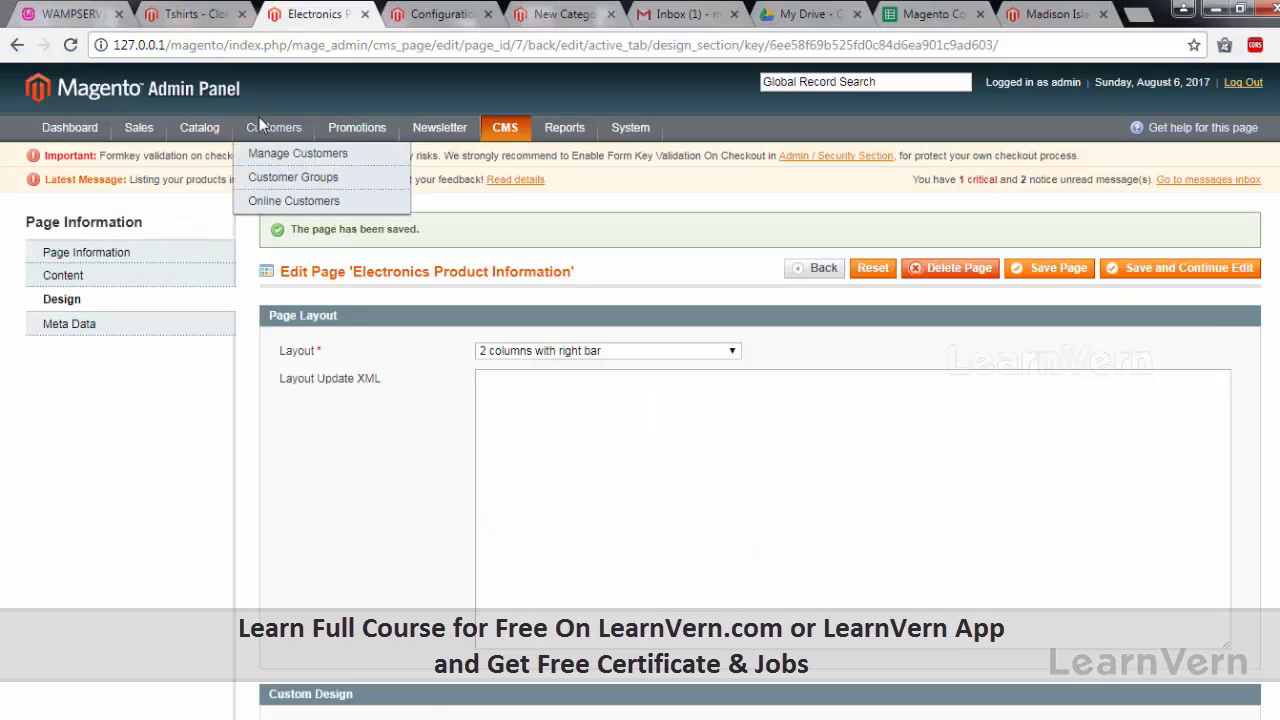
# Open the Tshirts subcategory of Clothes for editing in category management and show its Custom Design settings.
pyautogui.moveTo(199, 127)
pyautogui.click(272, 177)
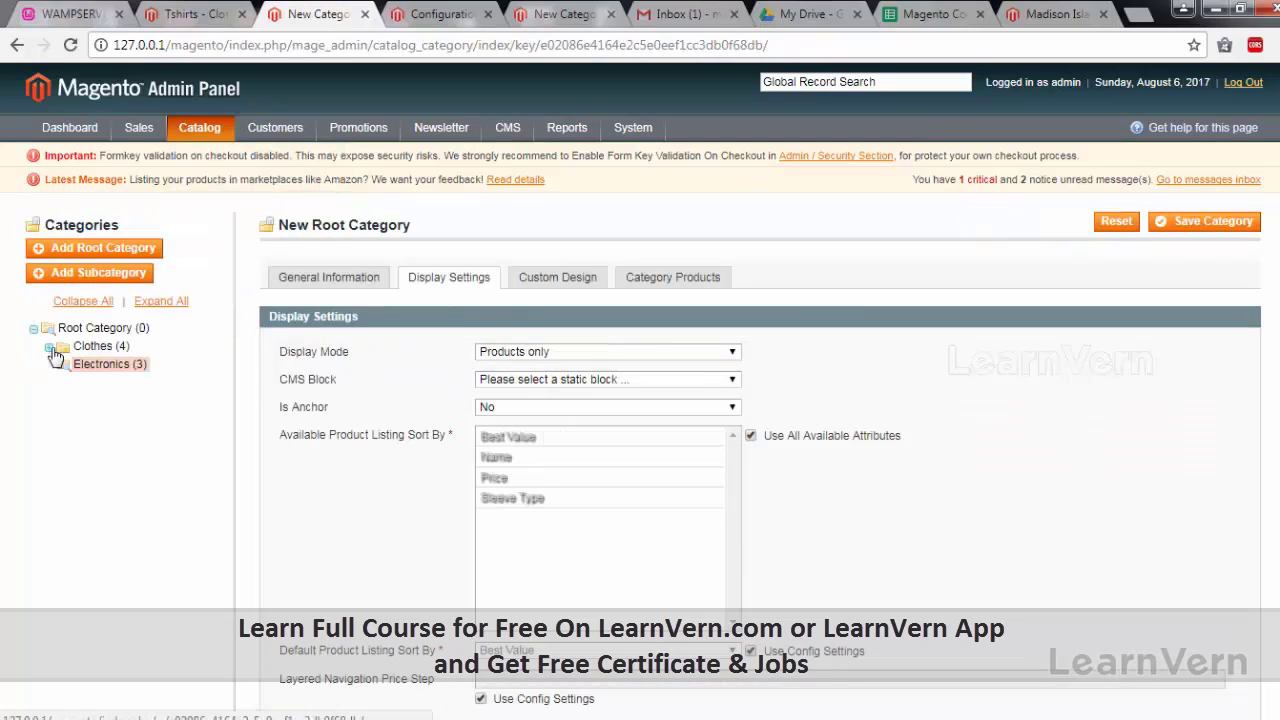
pyautogui.click(60, 347)
pyautogui.click(120, 365)
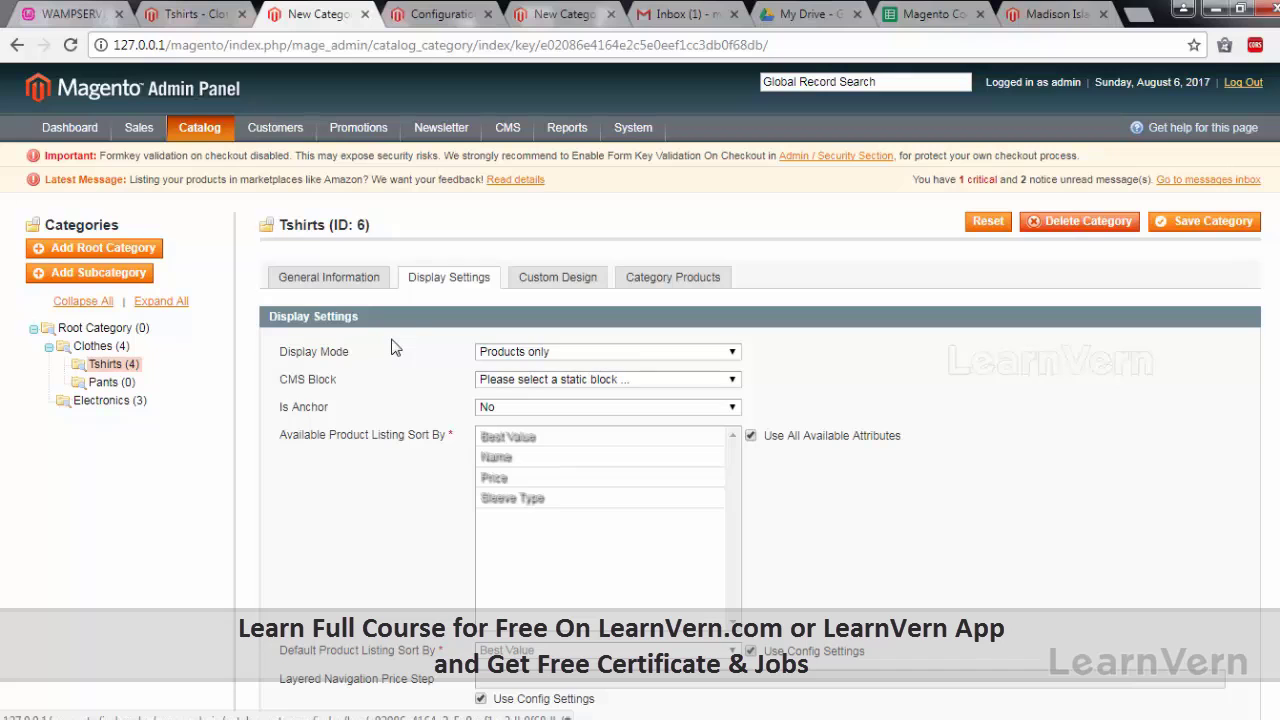
pyautogui.scroll(-2, 395, 395)
pyautogui.scroll(2, 395, 395)
pyautogui.click(568, 280)
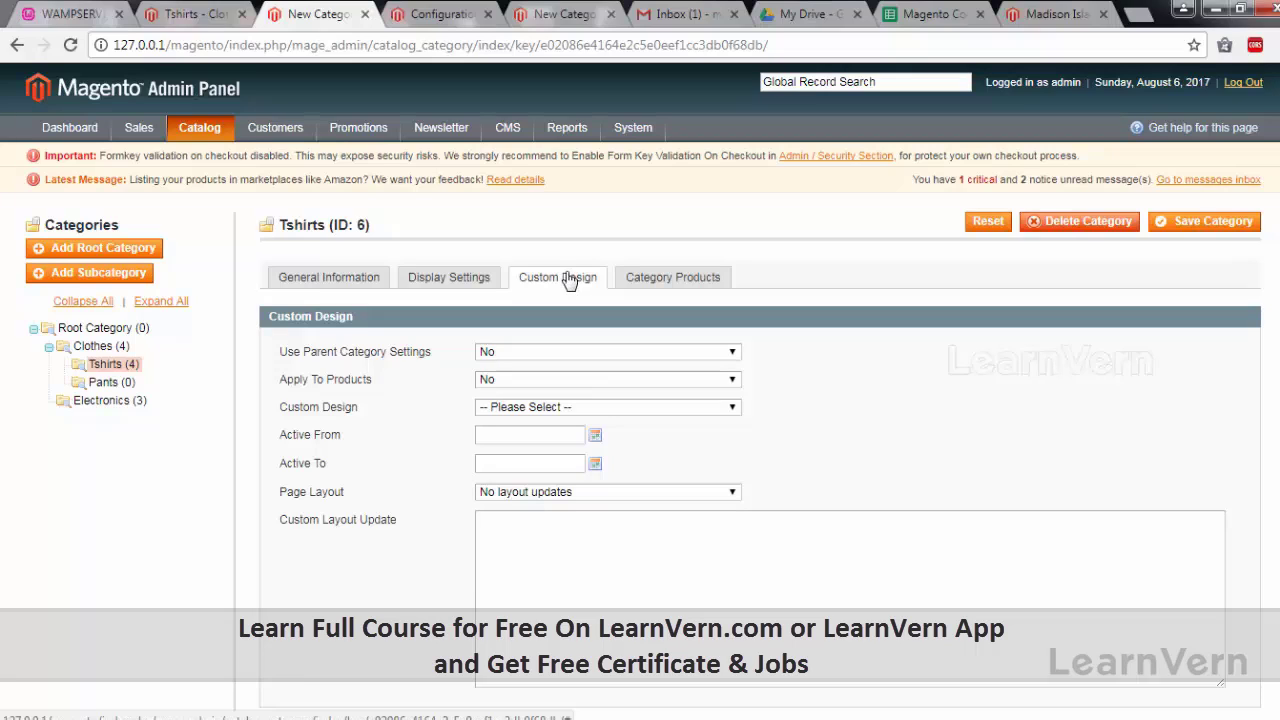
# Set the Tshirts category's Page Layout to 1 column, save the category, and examine its refreshed storefront page.
pyautogui.click(546, 495)
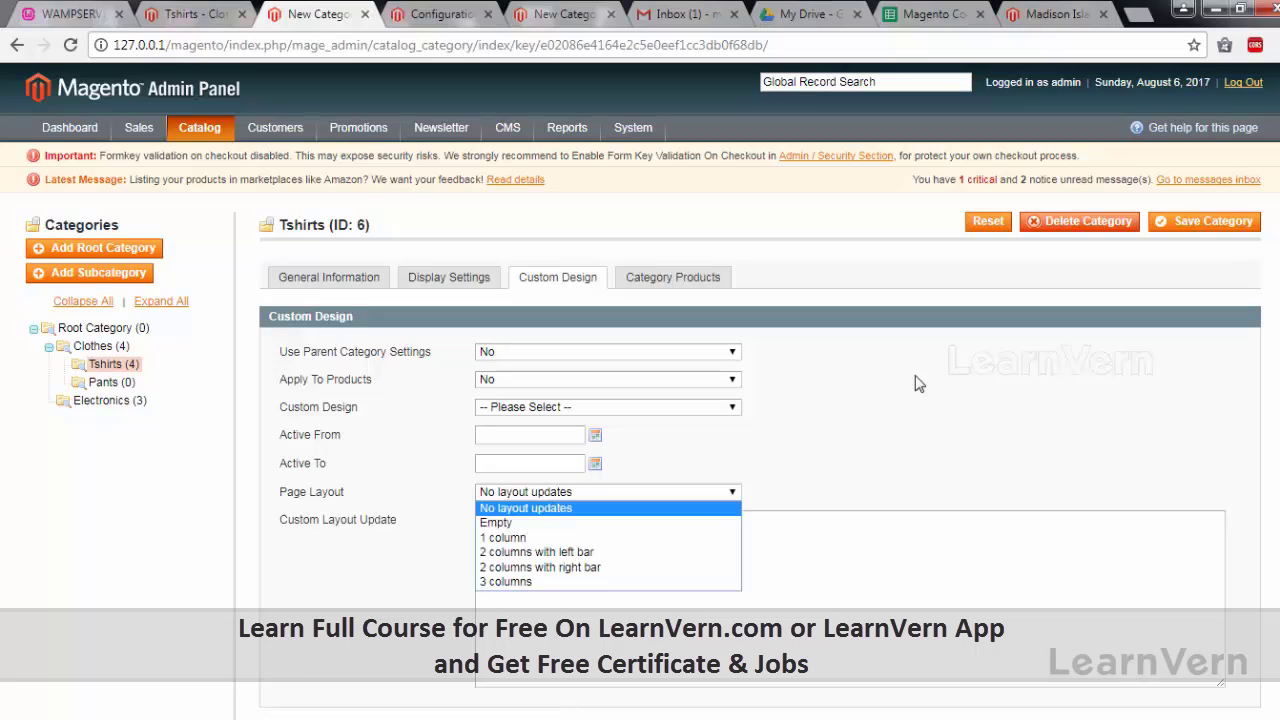
pyautogui.click(872, 381)
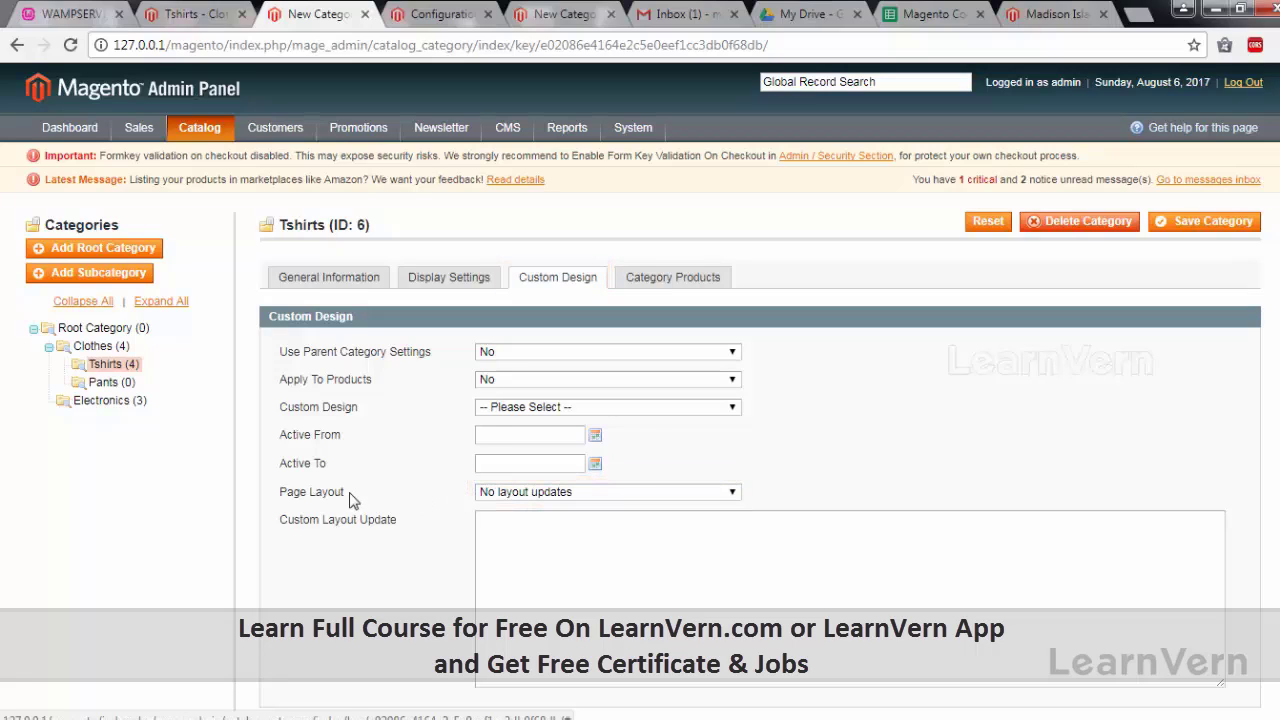
pyautogui.click(536, 491)
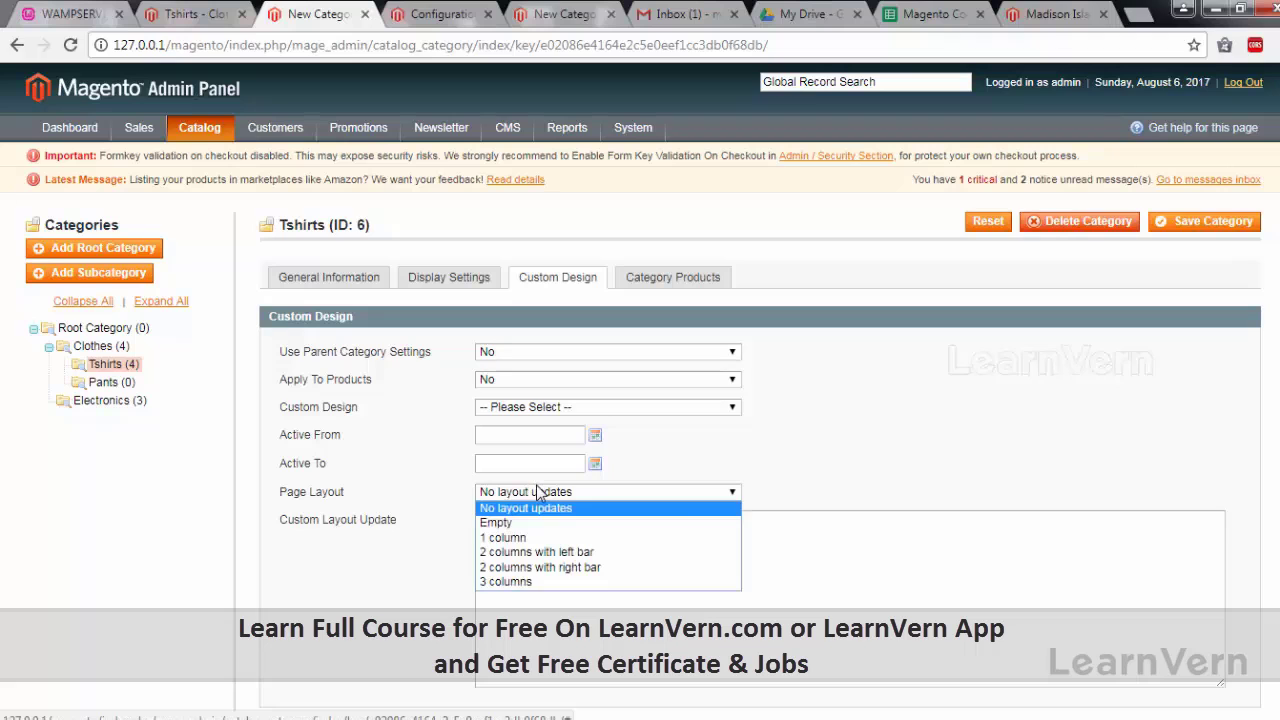
pyautogui.click(522, 538)
pyautogui.click(1196, 222)
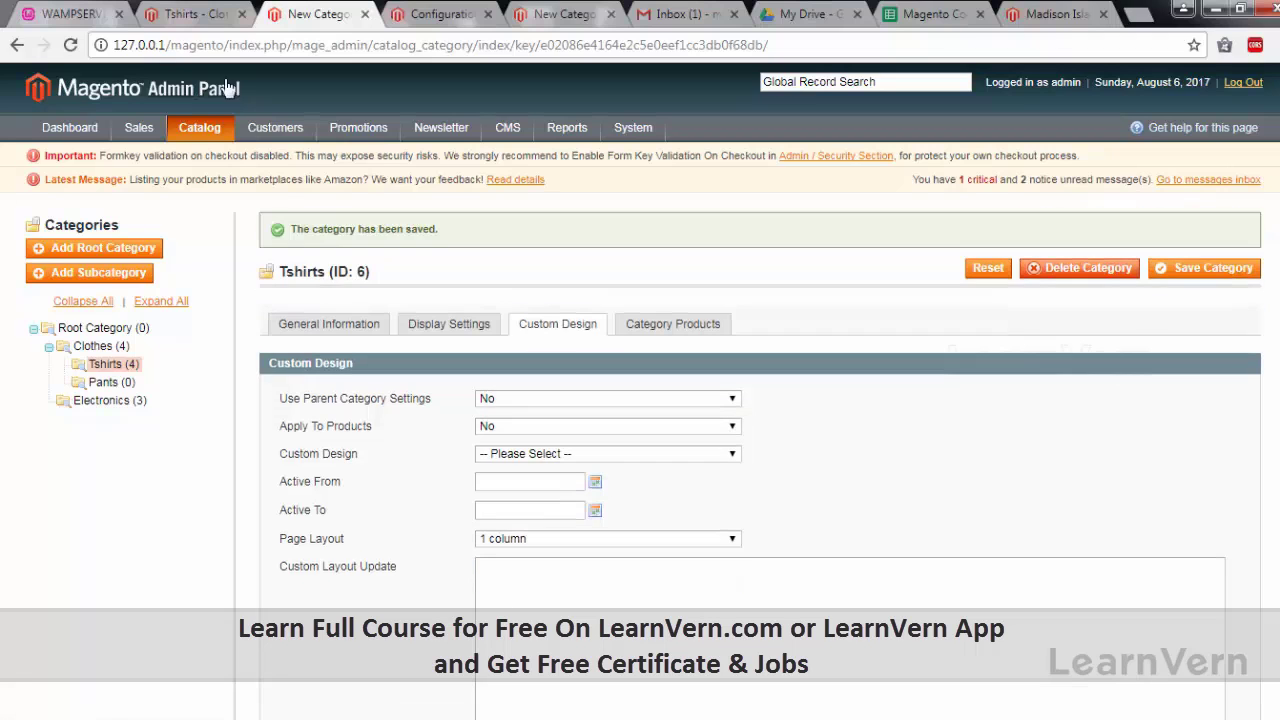
pyautogui.click(195, 14)
pyautogui.press('F5')
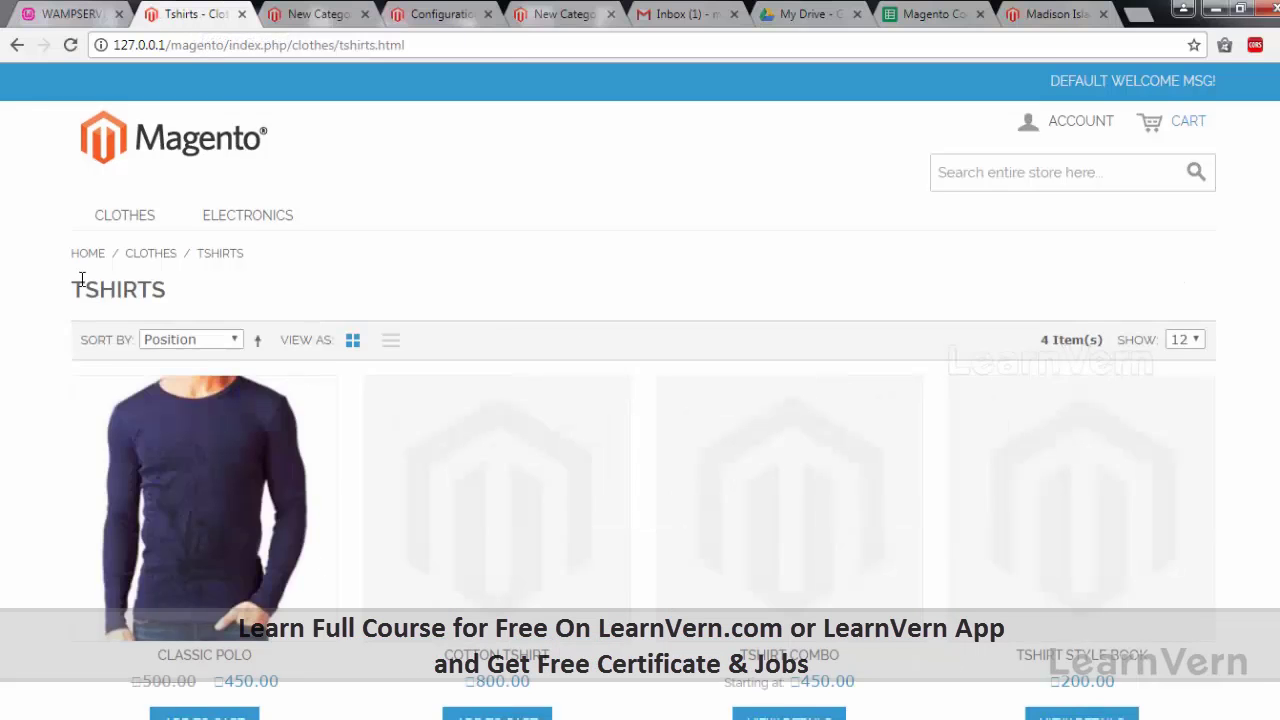
pyautogui.scroll(-3, 80, 290)
pyautogui.scroll(3, 203, 433)
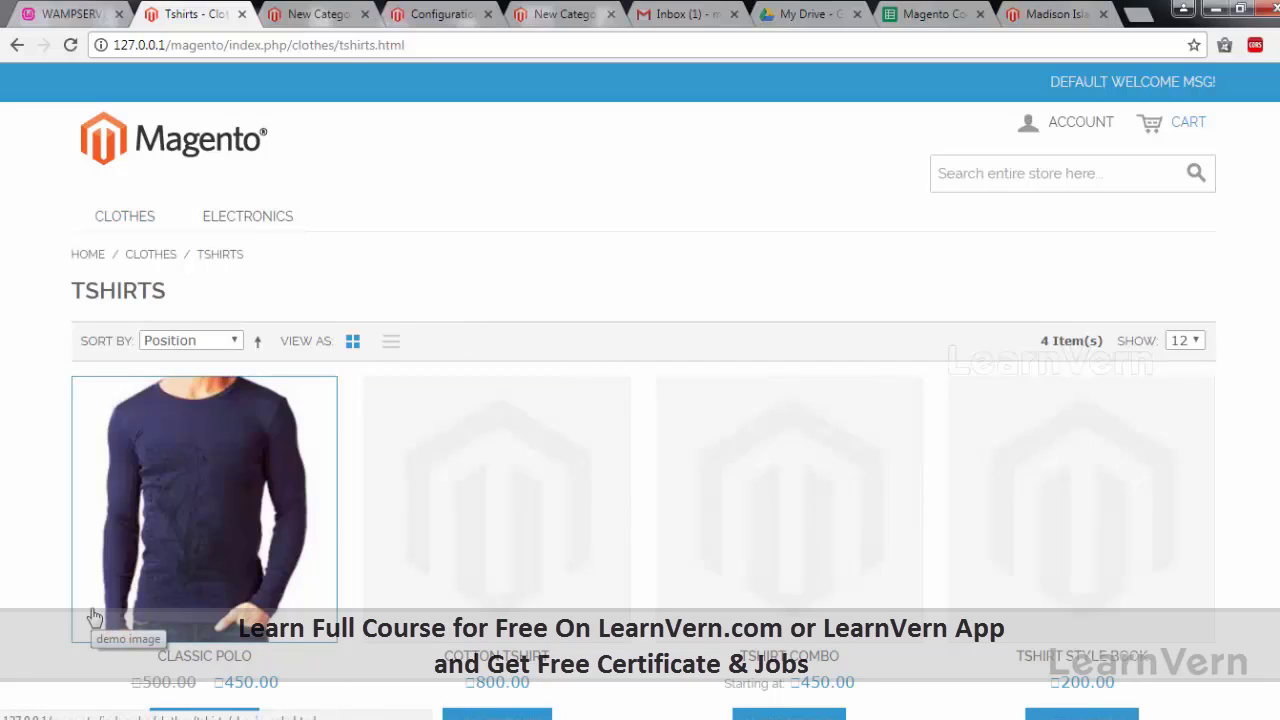
# Set the Tshirts category's Page Layout to 2 columns with right bar, save the category, and examine its storefront page.
pyautogui.click(283, 12)
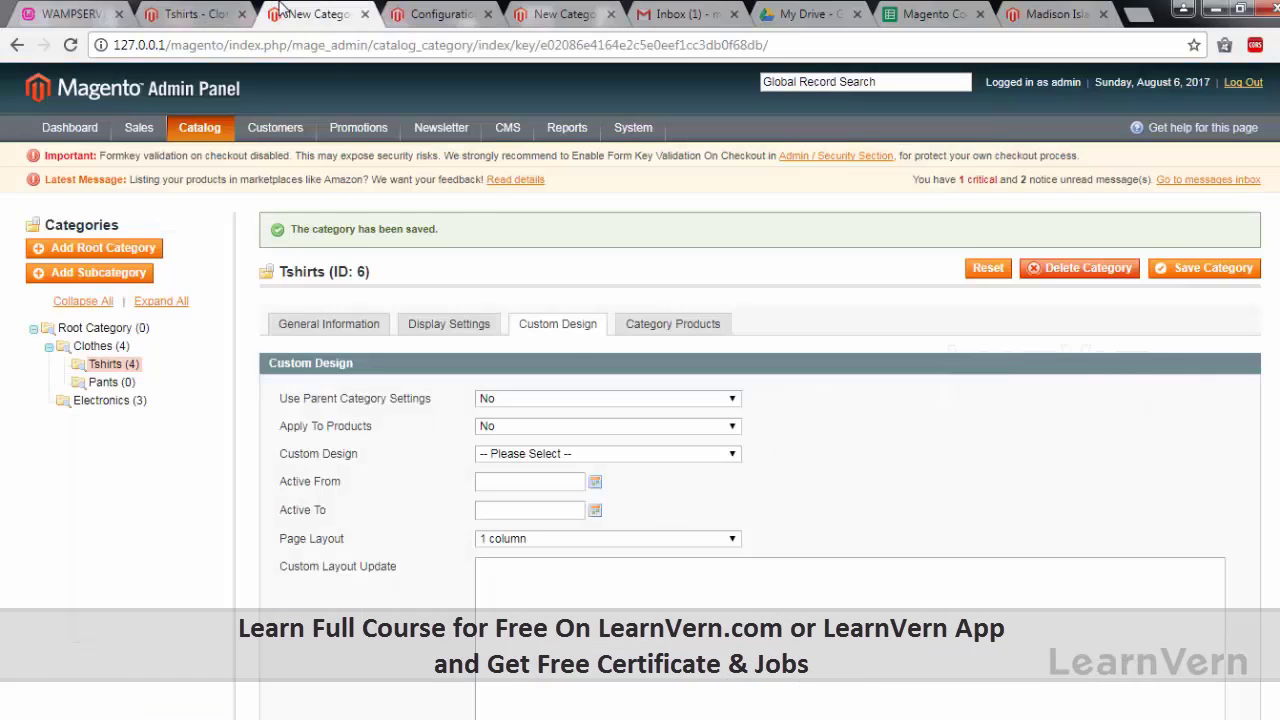
pyautogui.click(532, 538)
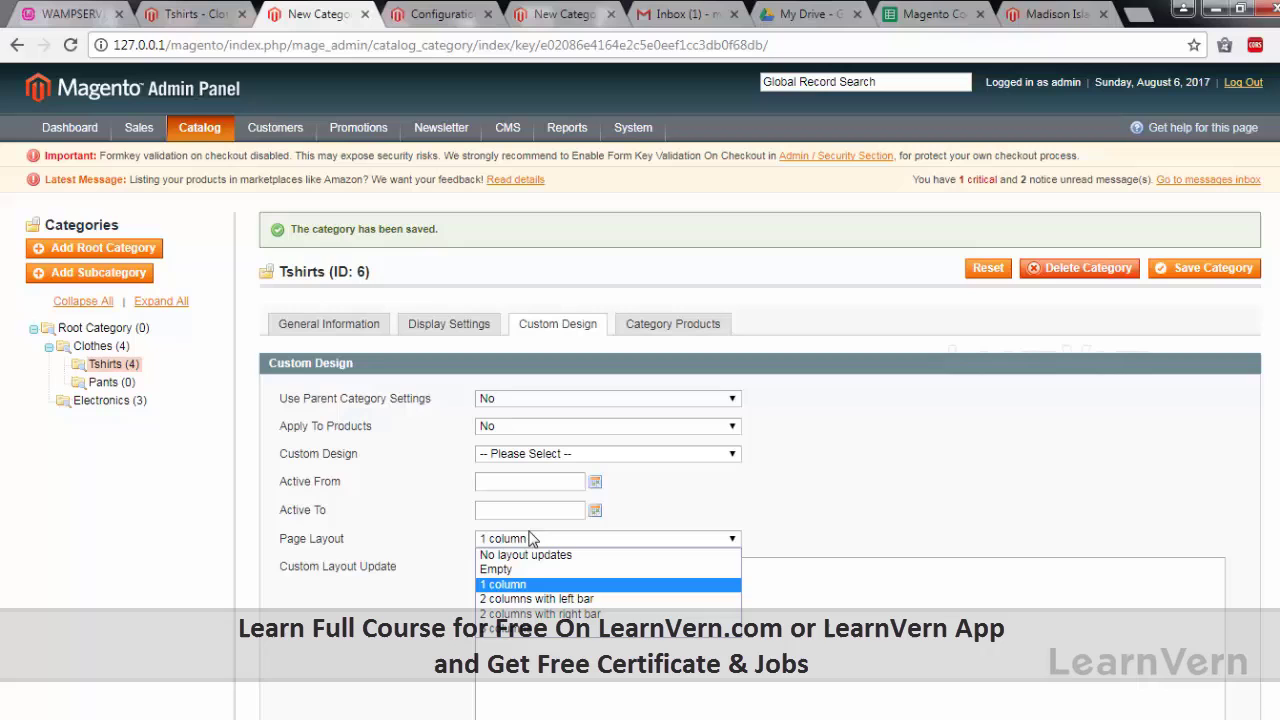
pyautogui.click(540, 614)
pyautogui.click(1205, 268)
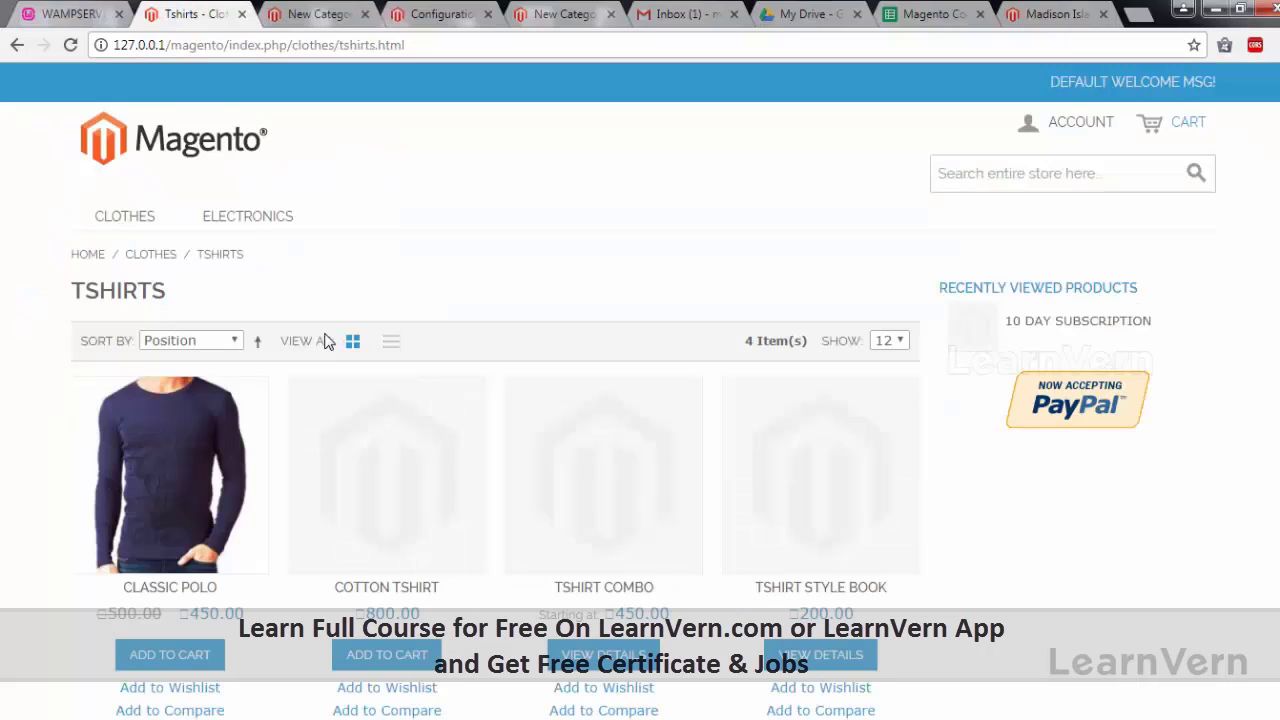
pyautogui.scroll(-3, 325, 341)
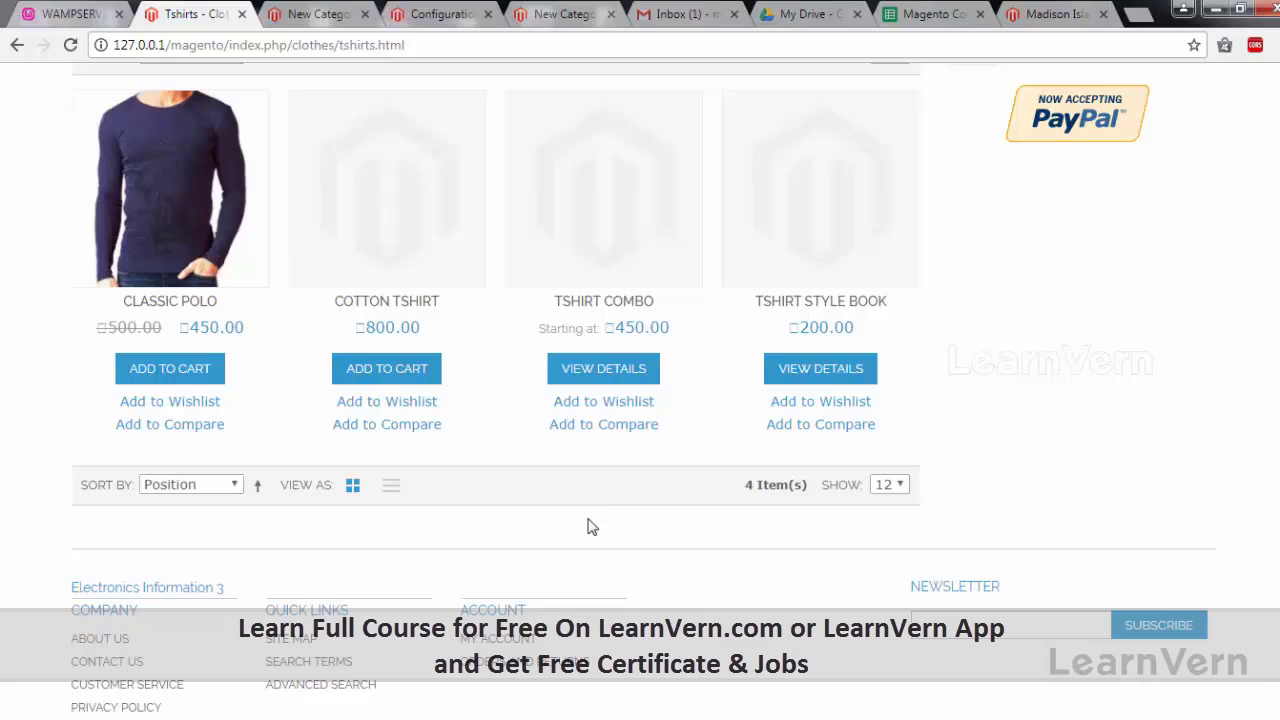
pyautogui.scroll(3, 572, 562)
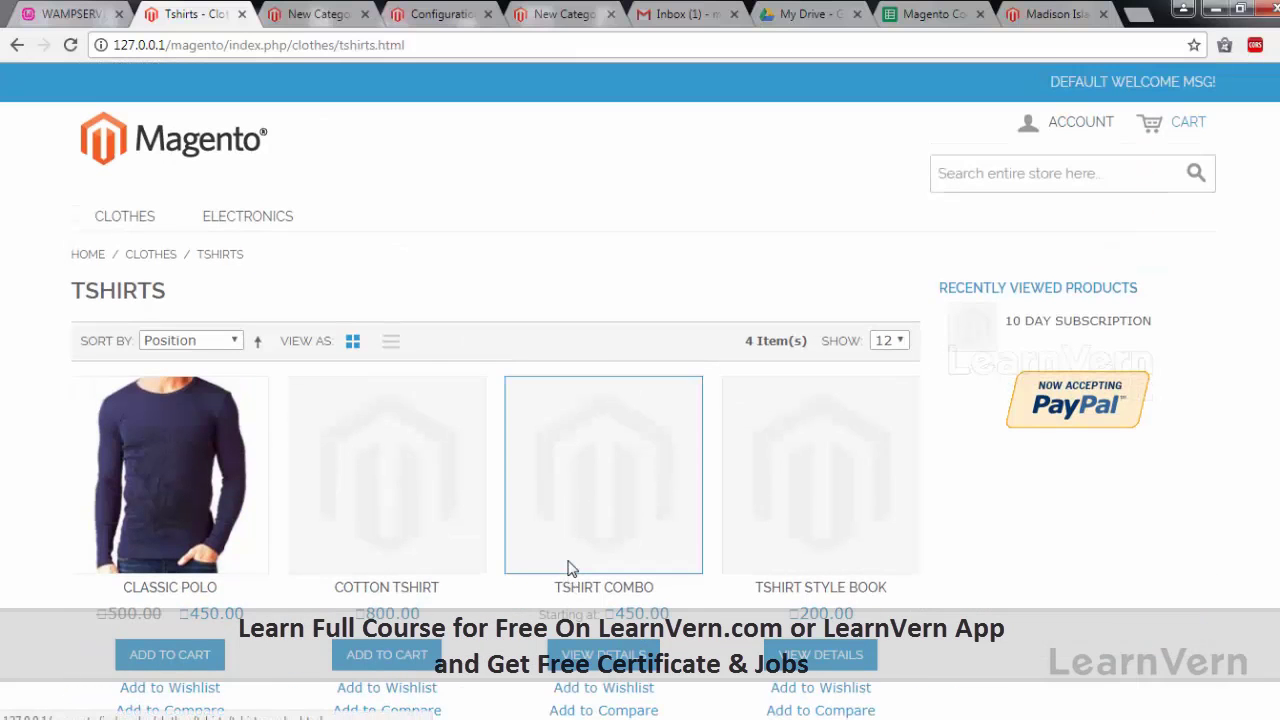
pyautogui.scroll(-2, 568, 568)
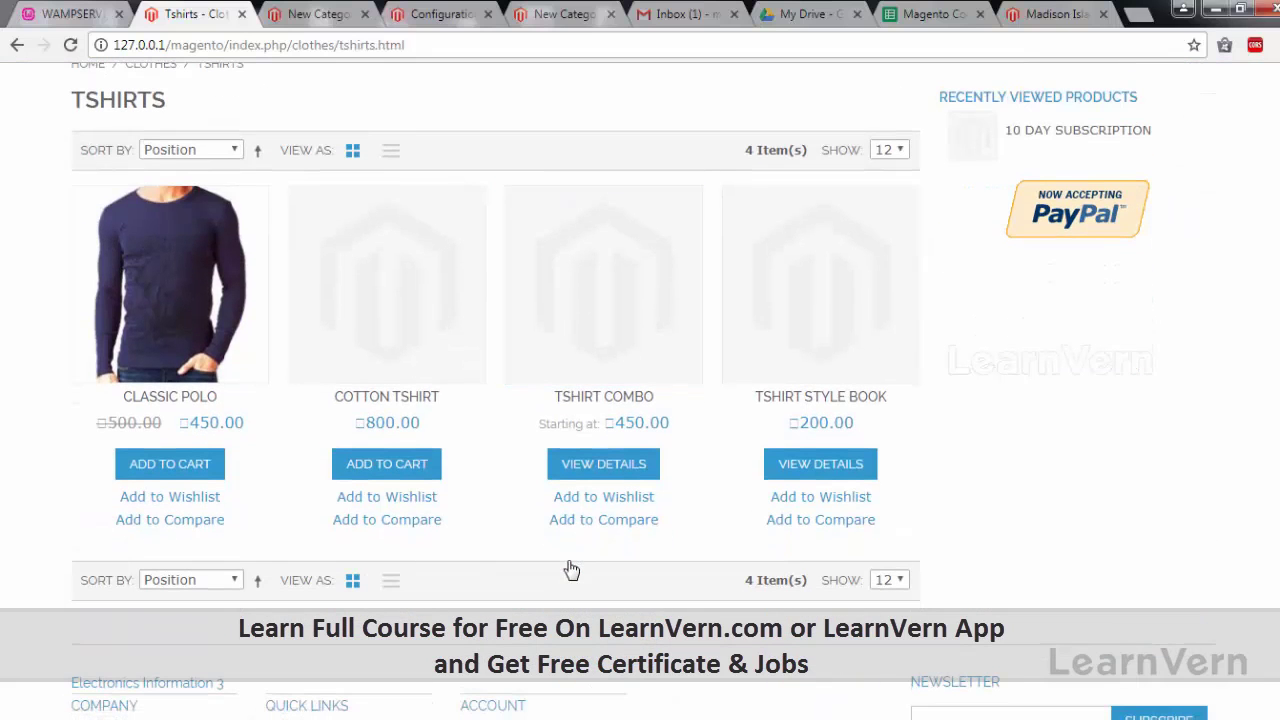